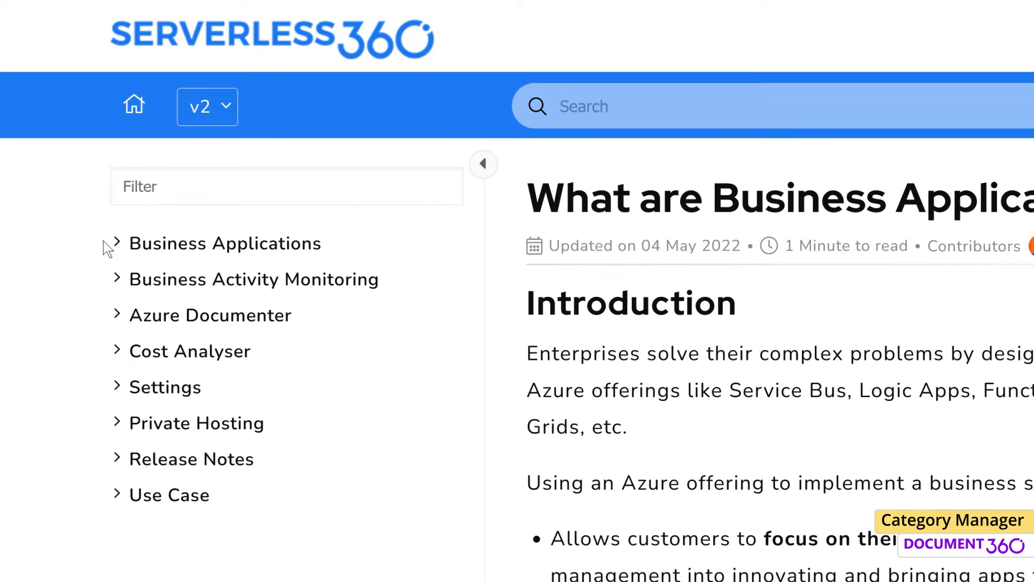
Expand and collapse Business Applications, Business Application Management and Dashboard in the site sidebar.
click(117, 244)
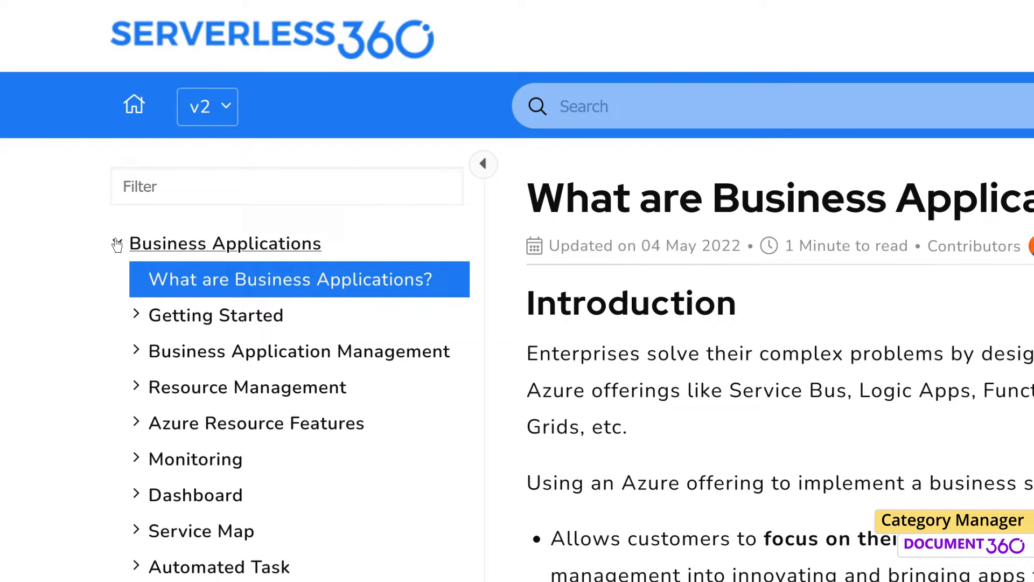
click(137, 351)
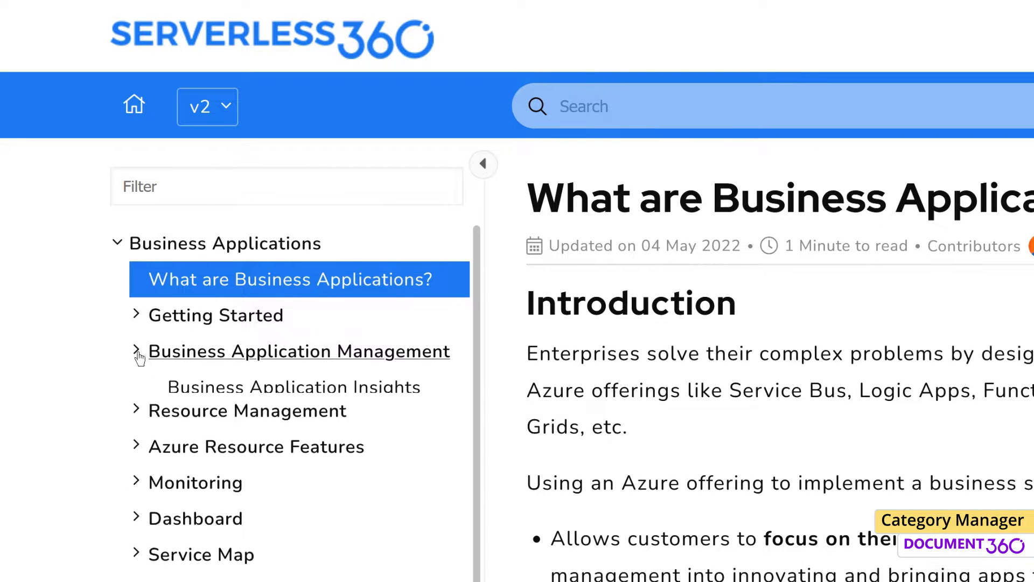
click(137, 353)
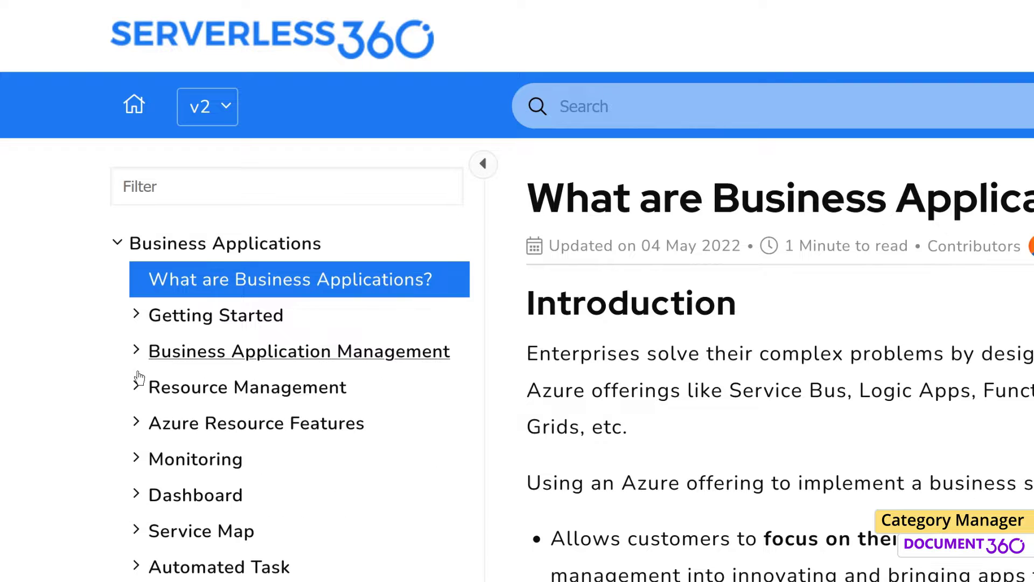
click(138, 496)
click(138, 496)
click(118, 245)
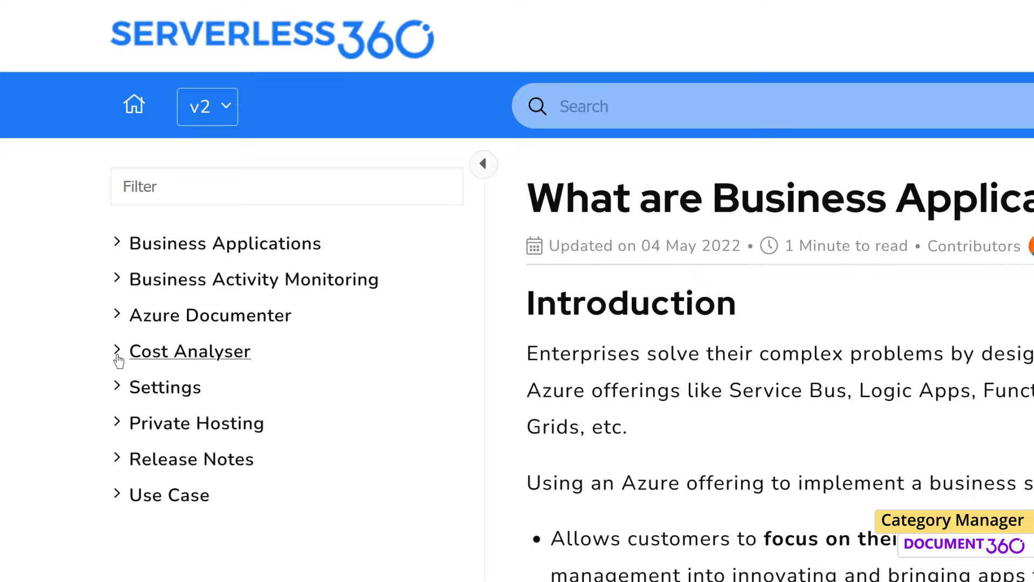
Open Service Principal Management under Cost Analyser > Service Principal and scroll through the article.
click(118, 353)
click(137, 424)
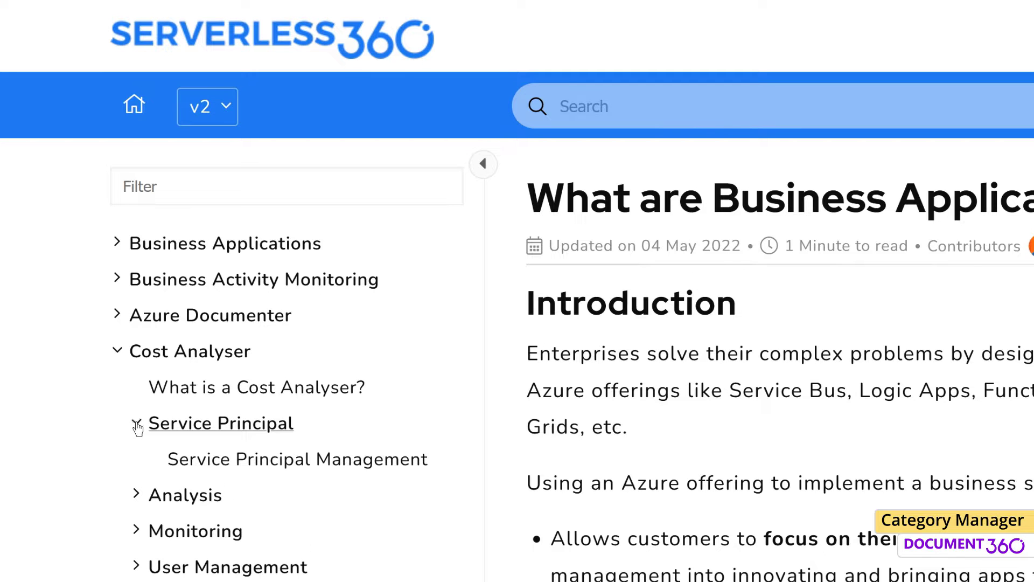
click(221, 461)
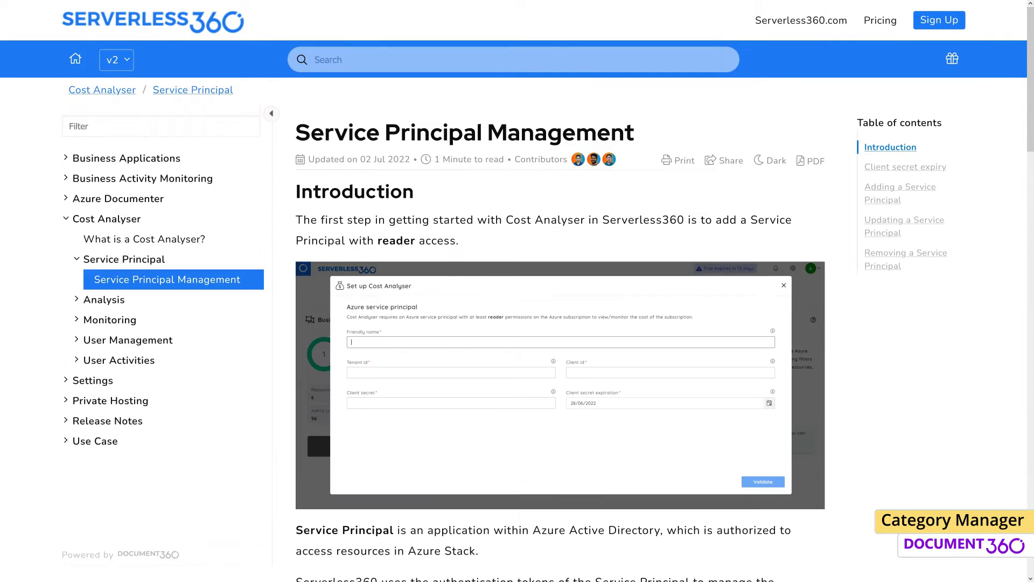
scroll(560, 324, down, 7)
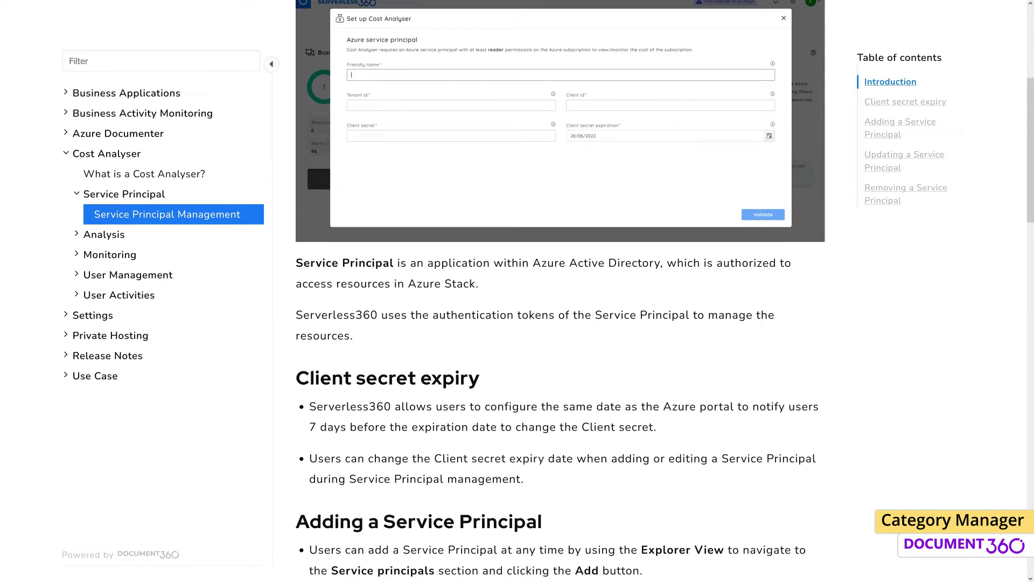
scroll(560, 291, down, 7)
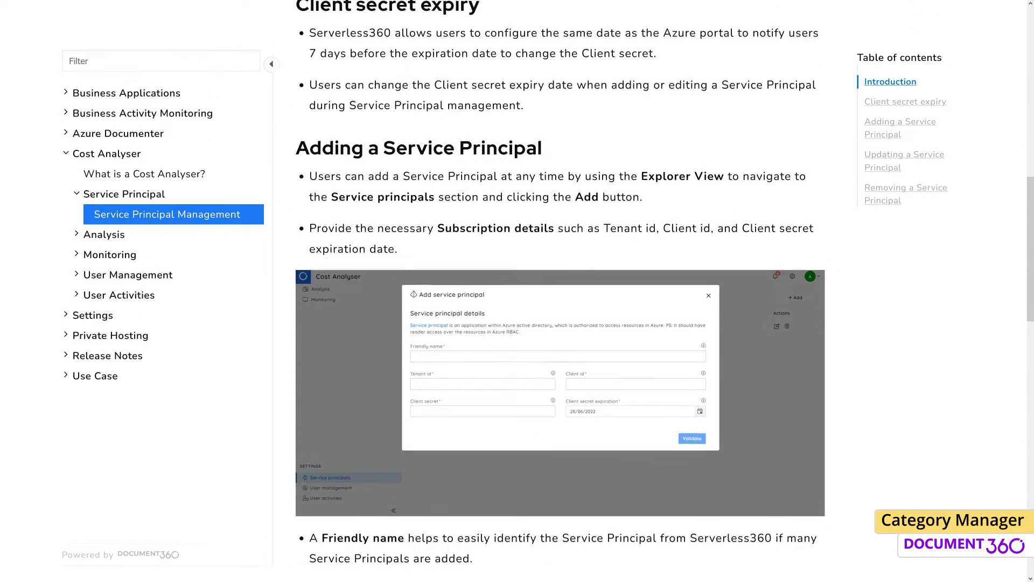
scroll(560, 291, down, 6)
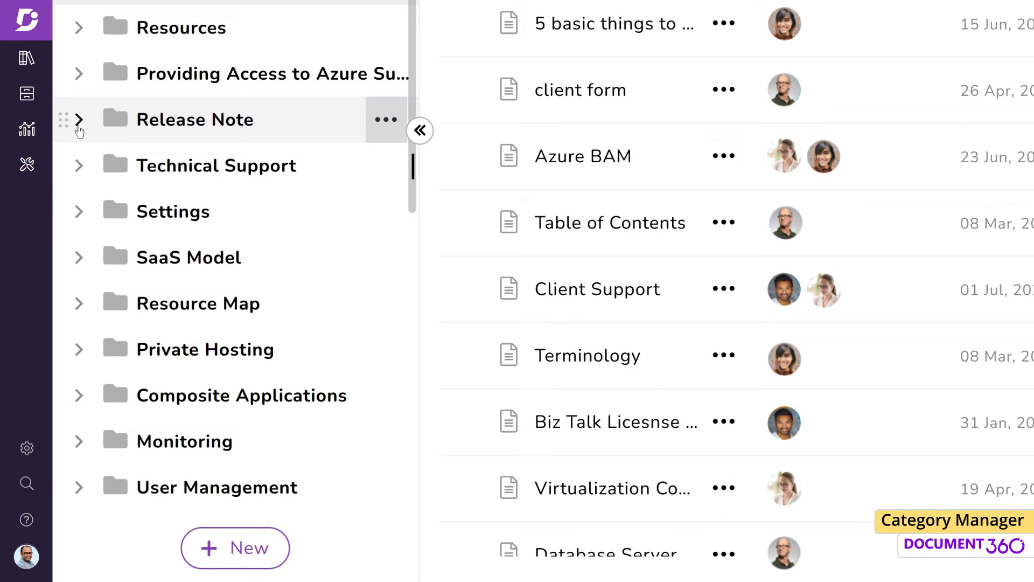
Expand Release Note, its June folder and the Beta subfolder, then reload the Documentation view.
click(79, 119)
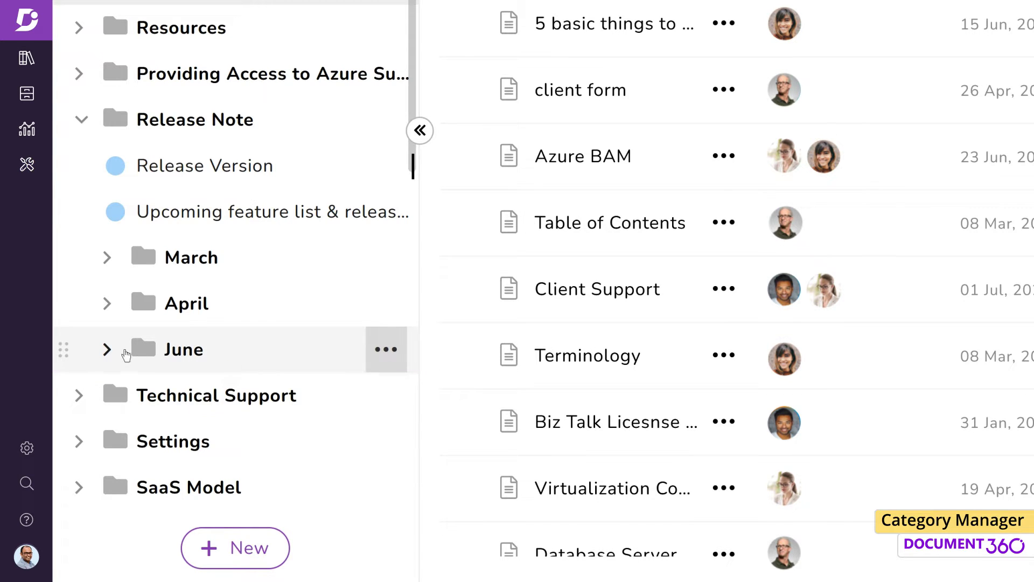
click(109, 353)
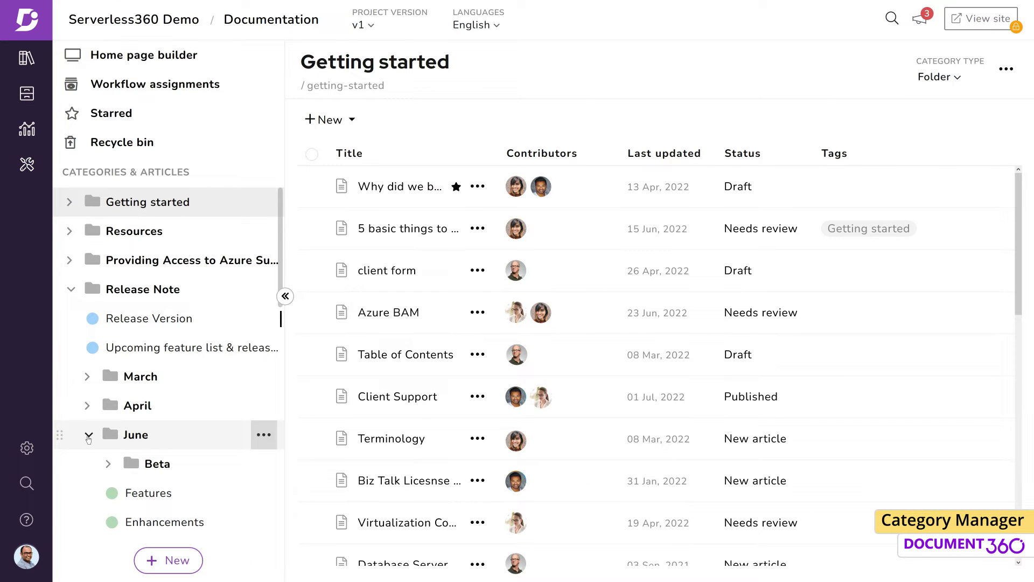
scroll(246, 411, down, 3)
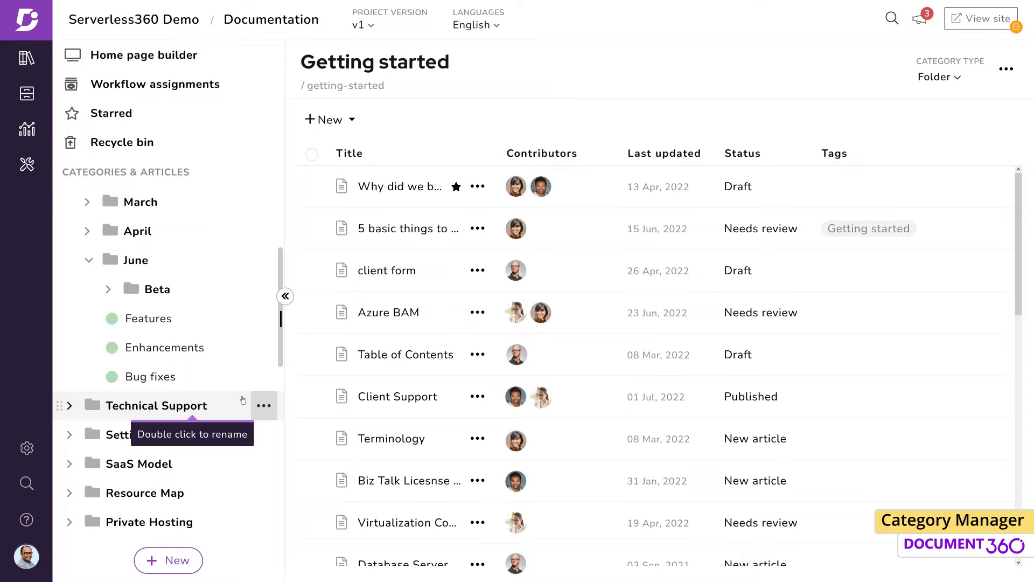
click(108, 289)
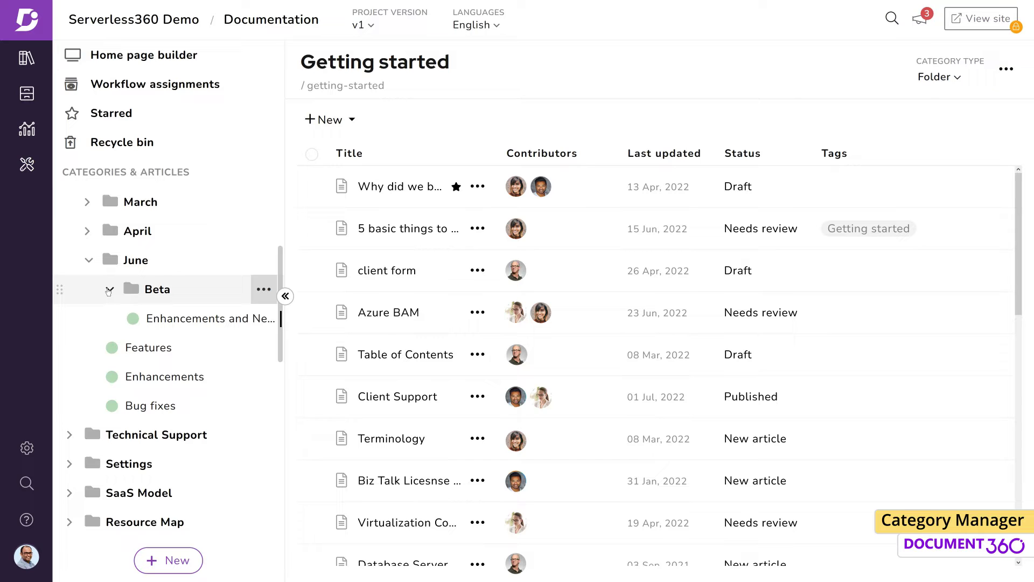
scroll(109, 291, up, 2)
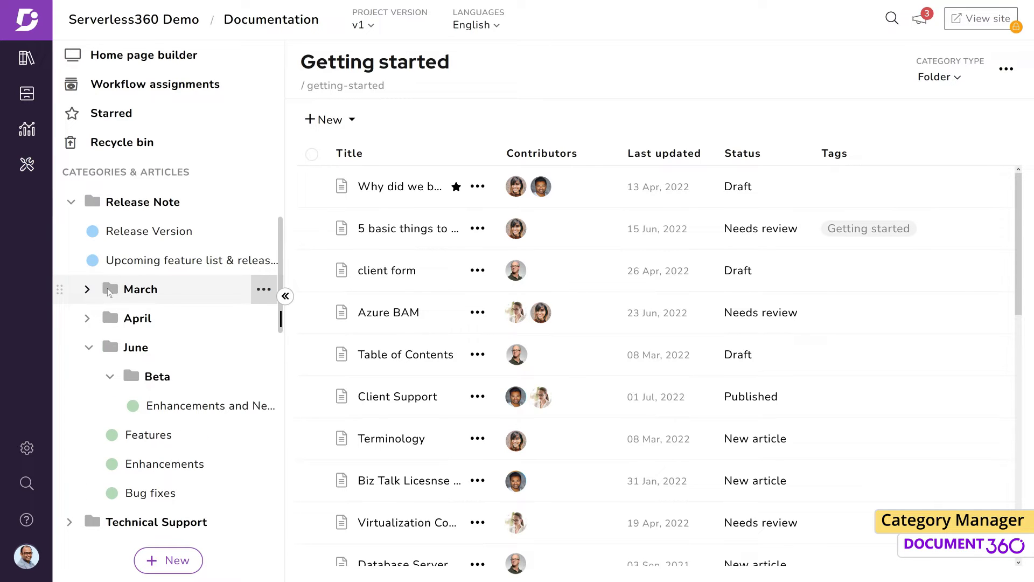
scroll(109, 291, up, 2)
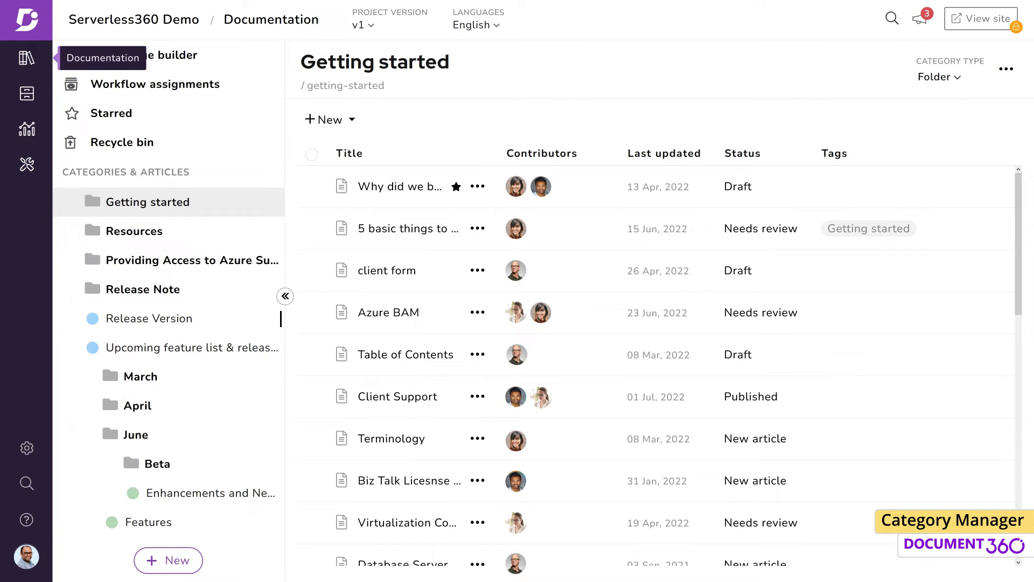
click(27, 57)
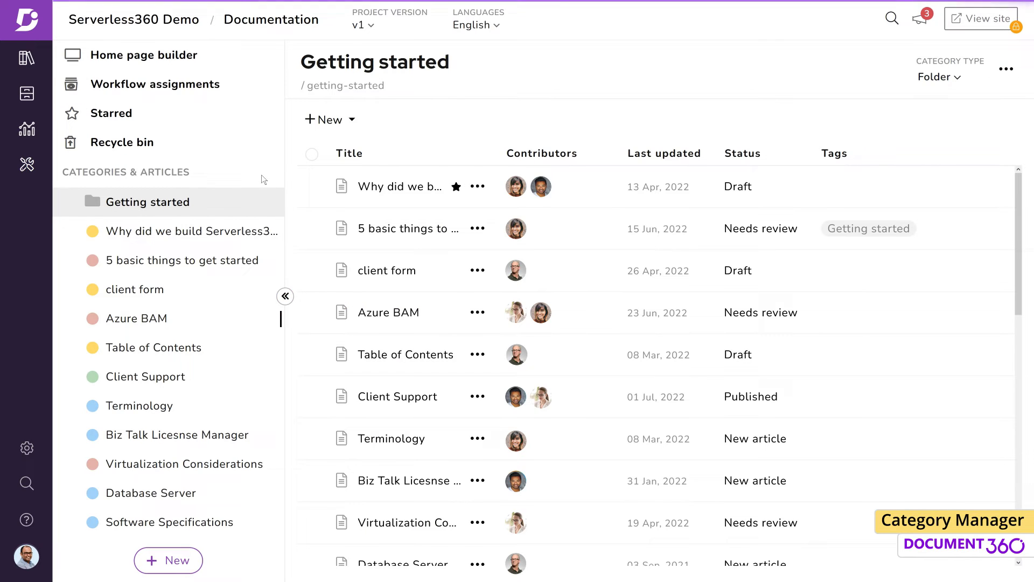
Add a July category under Release Note and drag it to sit right below June.
click(462, 165)
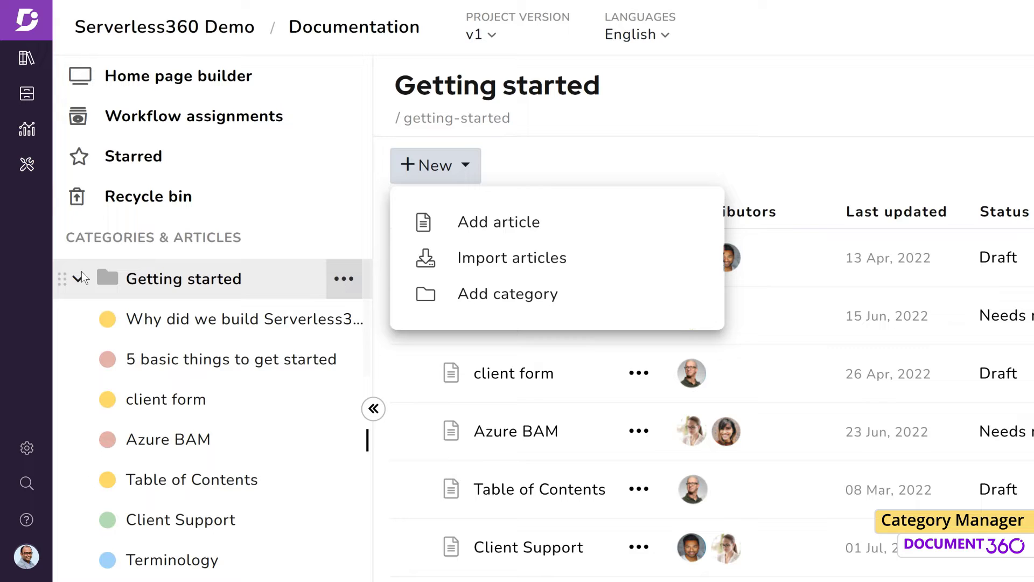
click(78, 281)
click(77, 399)
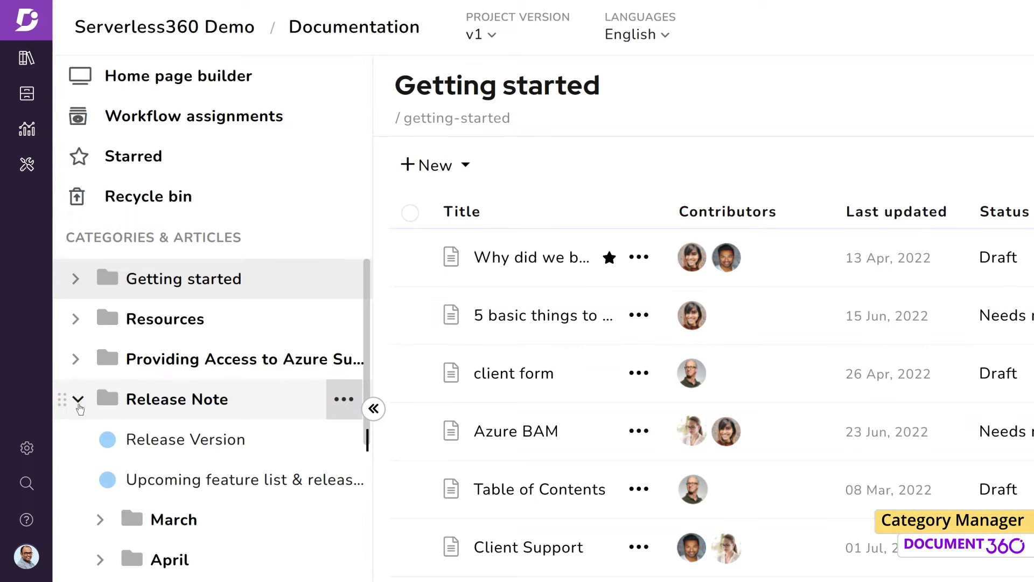
click(210, 542)
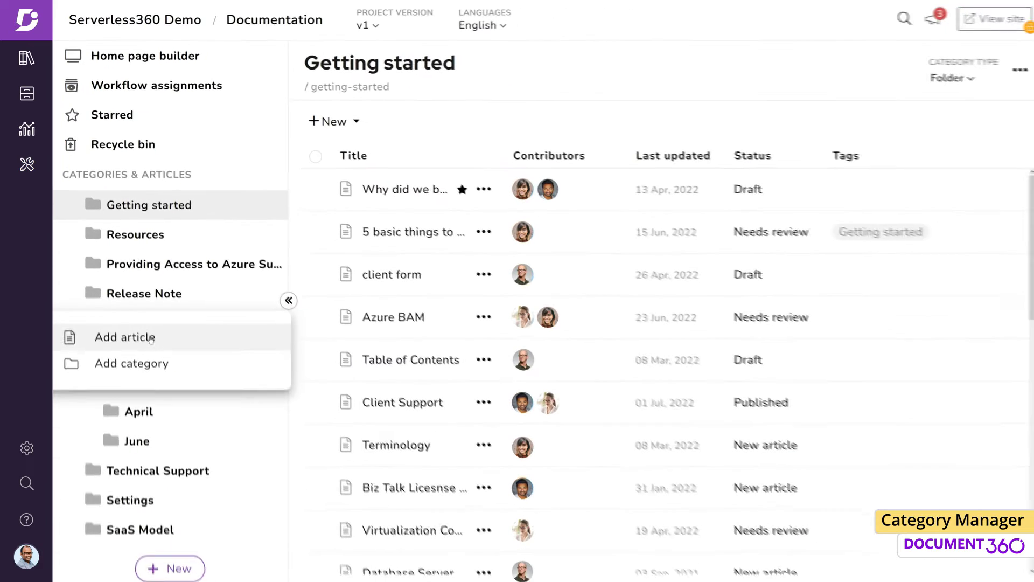
click(171, 561)
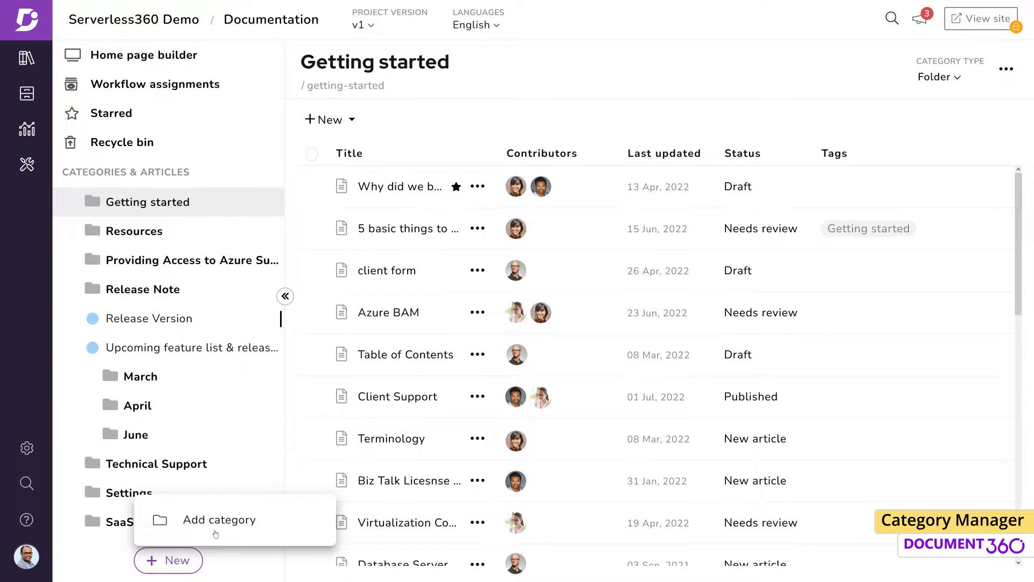
click(215, 526)
text(July)
click(650, 278)
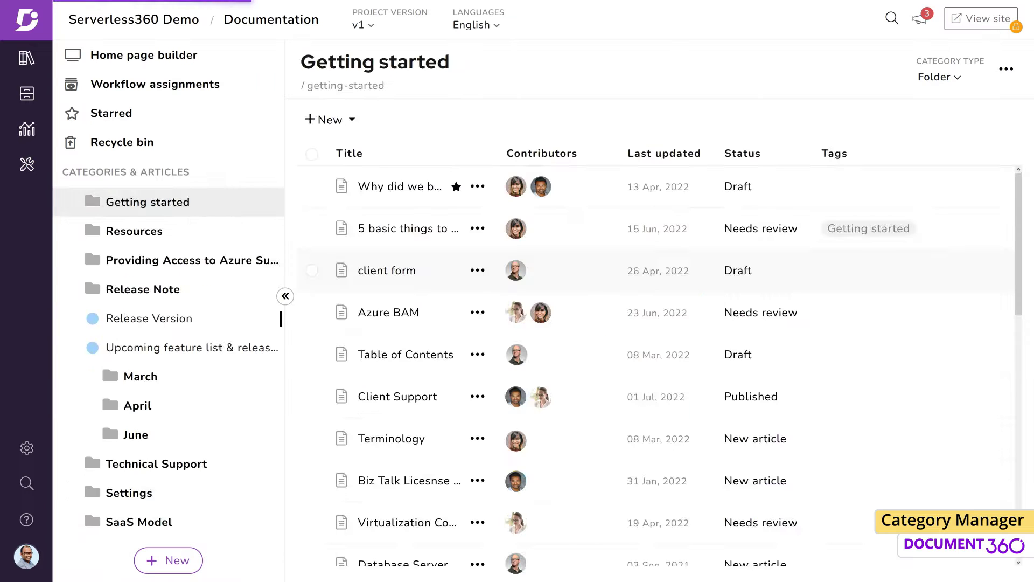
drag(196, 454, 215, 279)
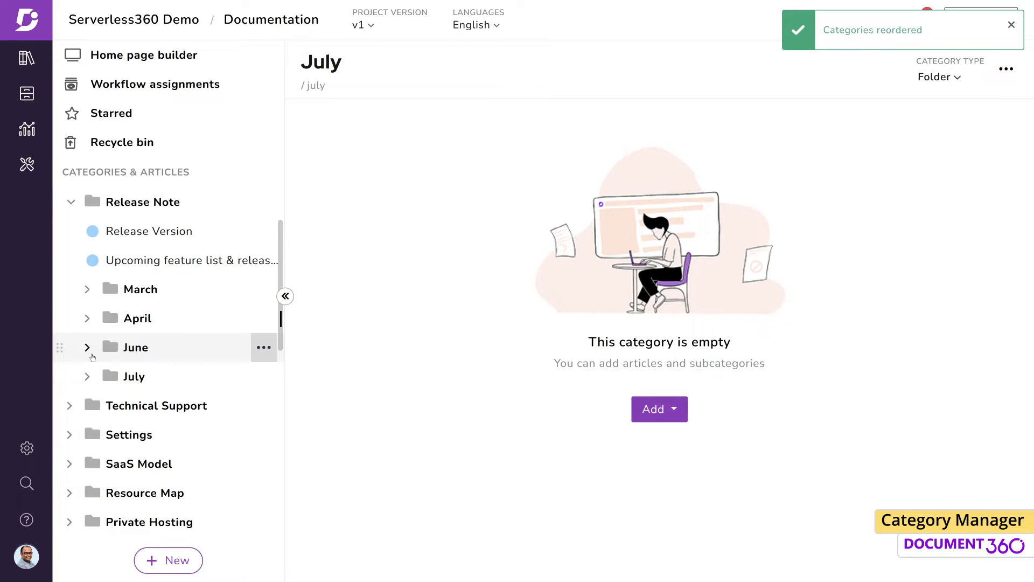
Set the watch emoji as the icon of the Beta category under June.
click(88, 348)
click(129, 341)
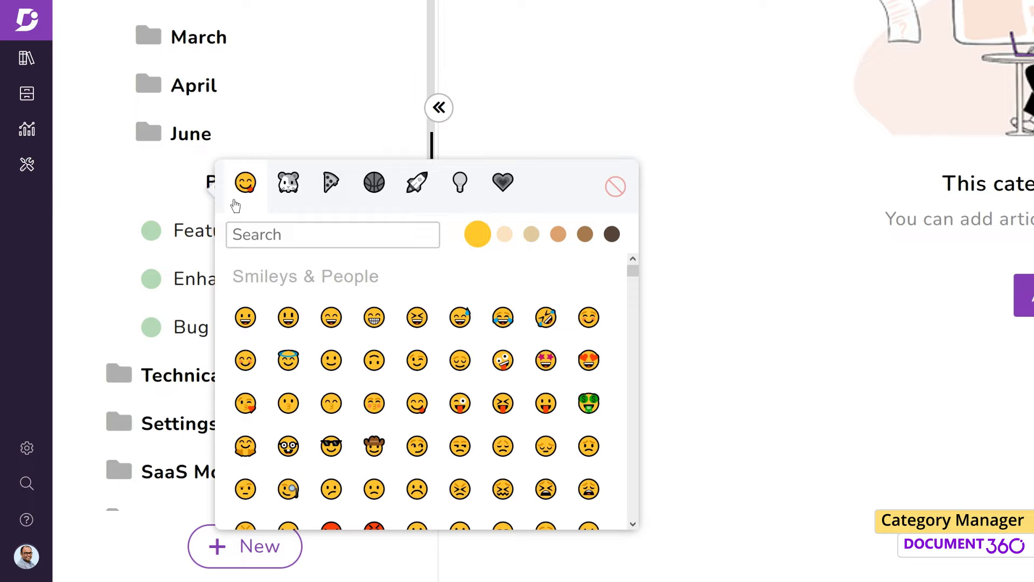
click(418, 183)
drag(633, 344, 633, 433)
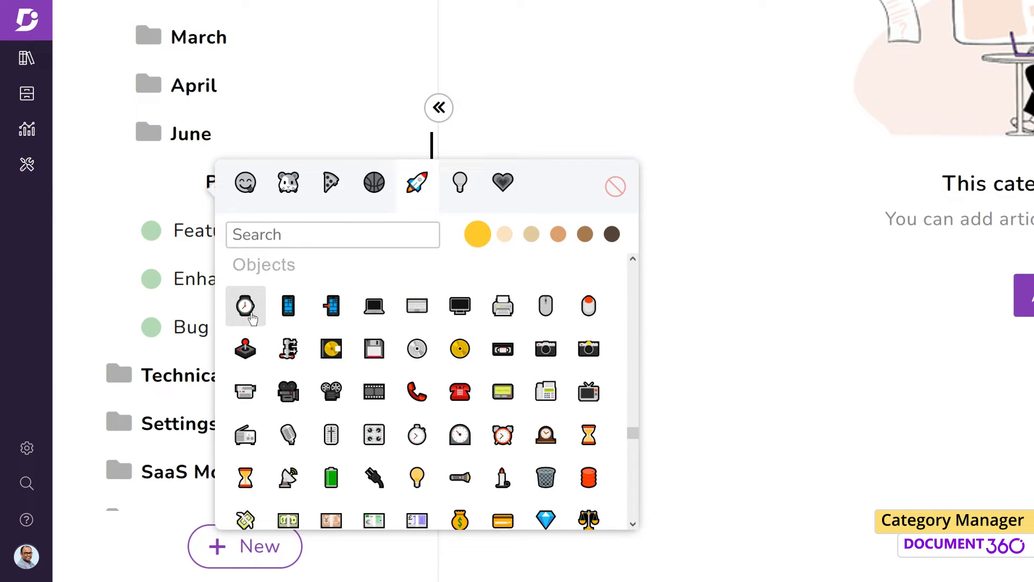
click(247, 308)
click(112, 194)
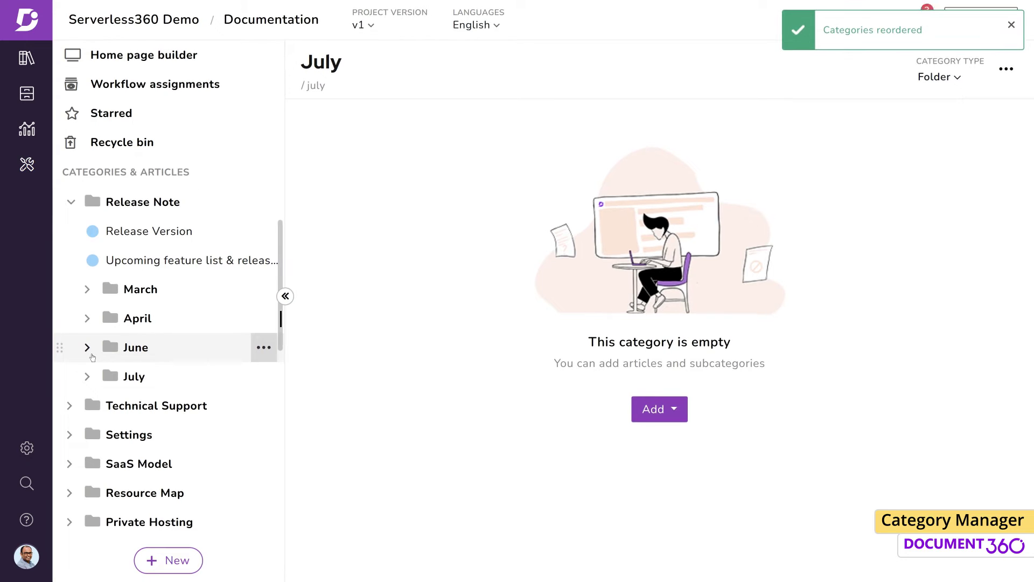
click(88, 349)
Rename the Beta category to Beta Release.
click(263, 378)
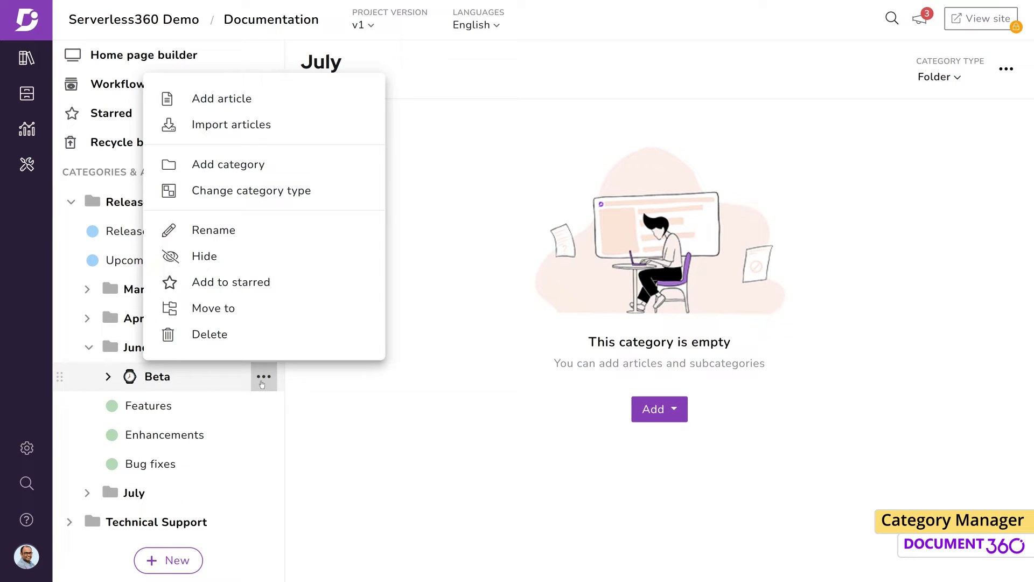
click(213, 230)
text(Release)
key(Return)
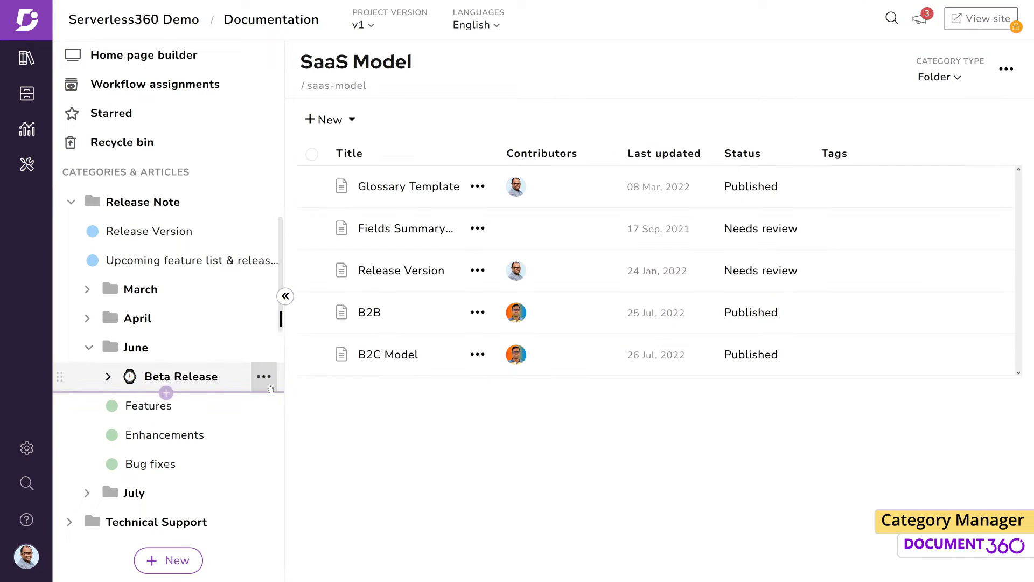
Move Beta Release under the July category in Release Note.
click(263, 376)
click(215, 307)
click(390, 207)
click(391, 288)
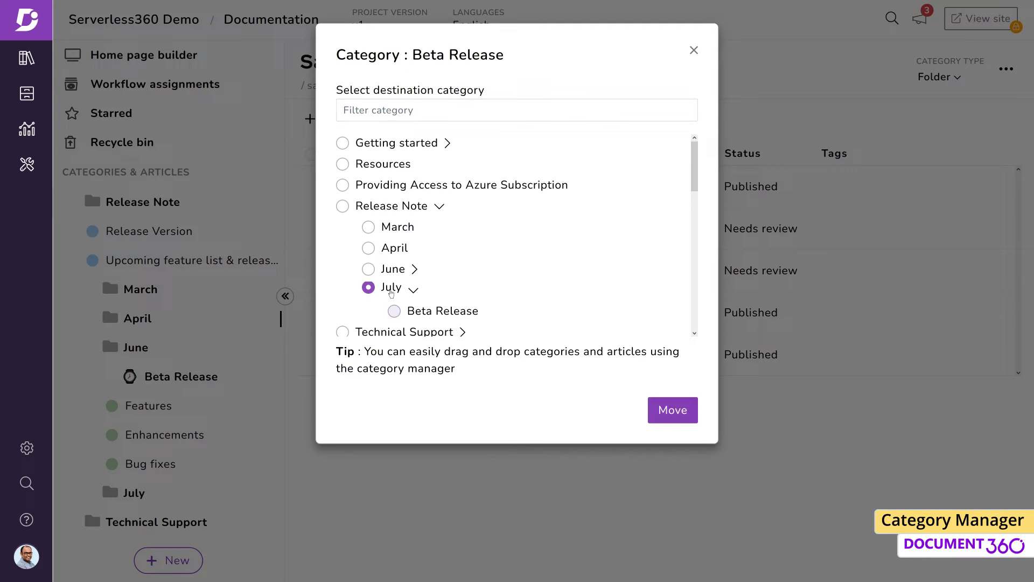
click(673, 410)
Delete the Beta Release category.
click(181, 330)
click(264, 277)
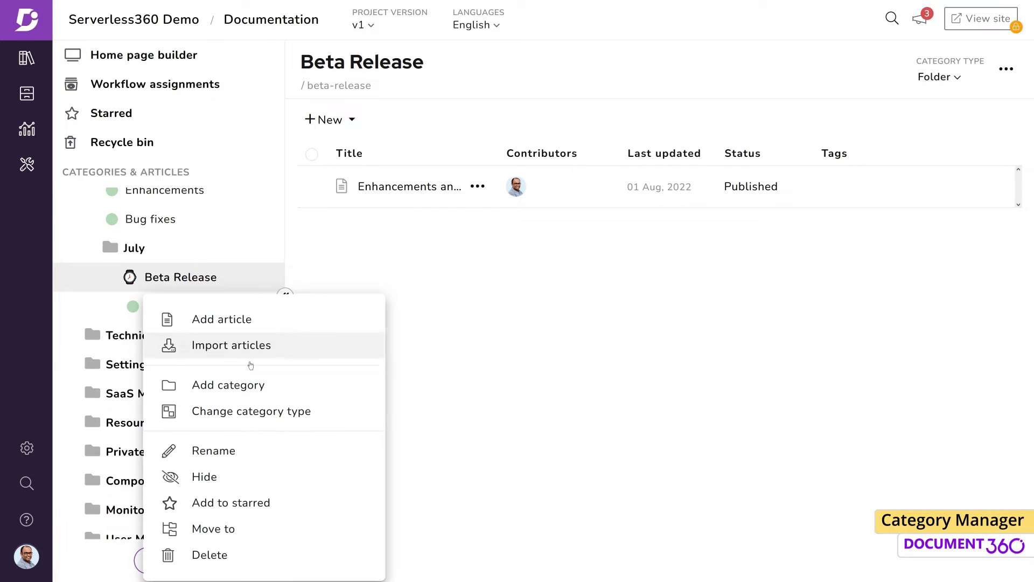
click(210, 554)
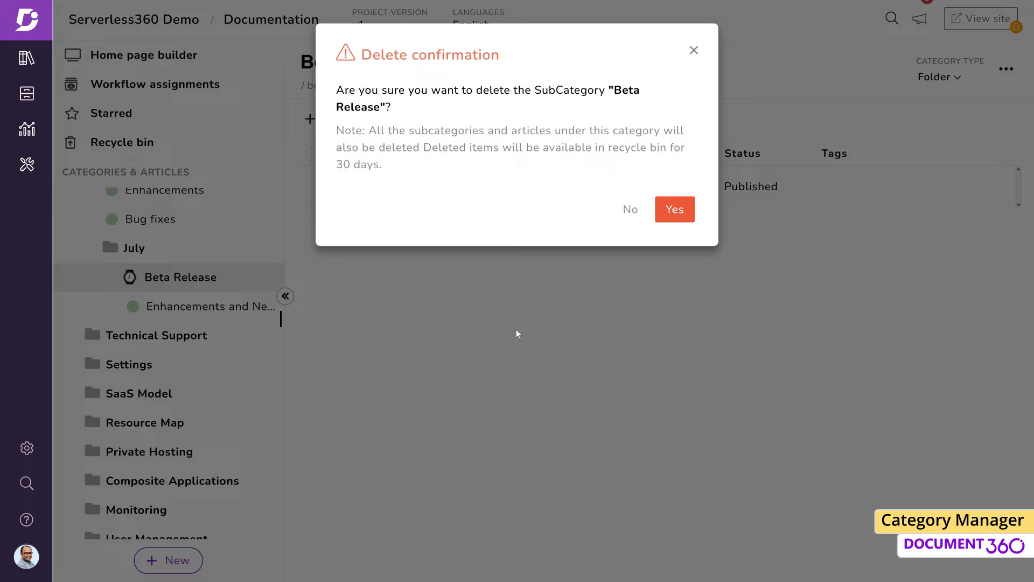
click(674, 210)
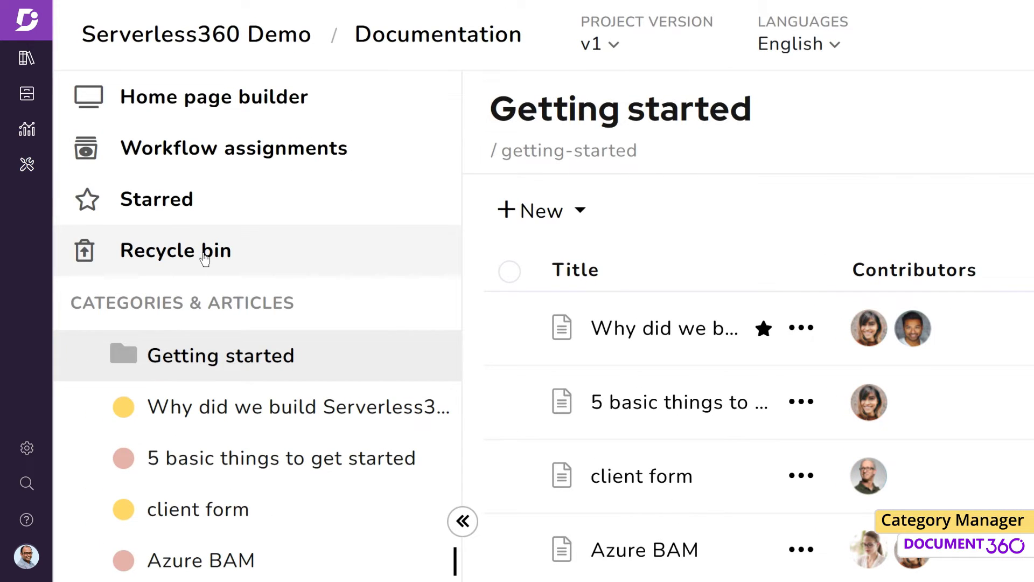
Restore Beta Release from the recycle bin.
click(205, 259)
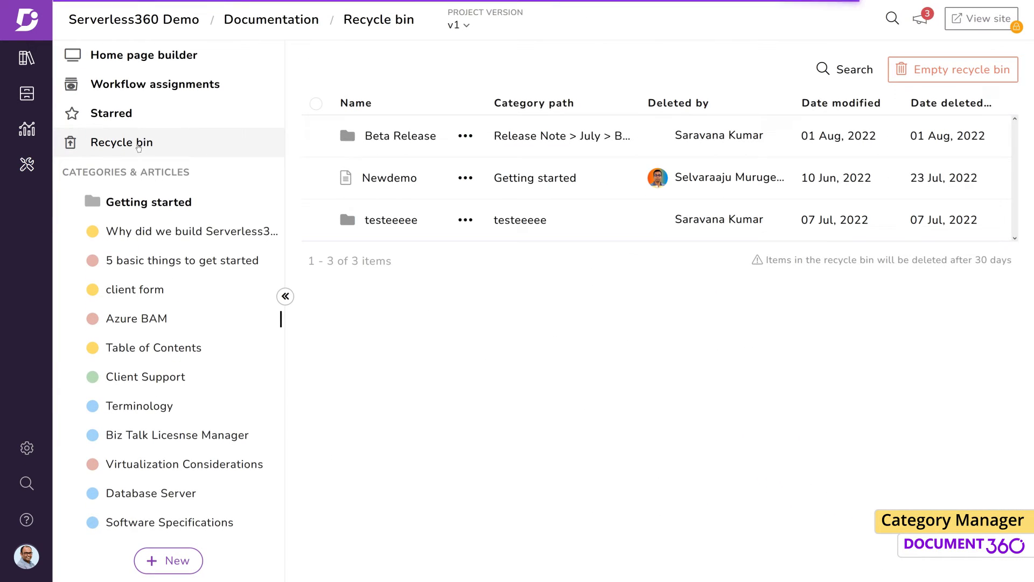
click(316, 136)
click(462, 80)
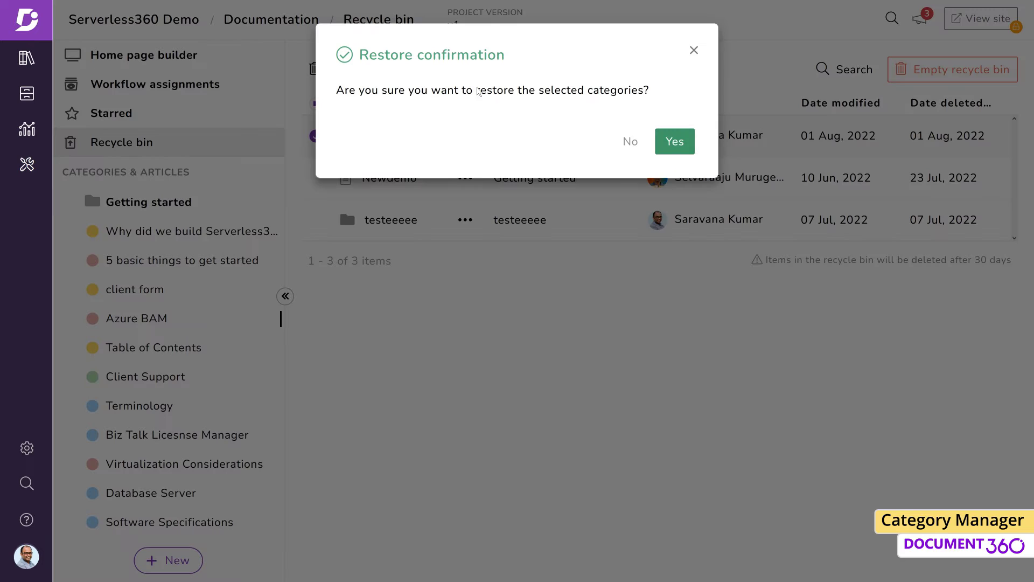
click(674, 142)
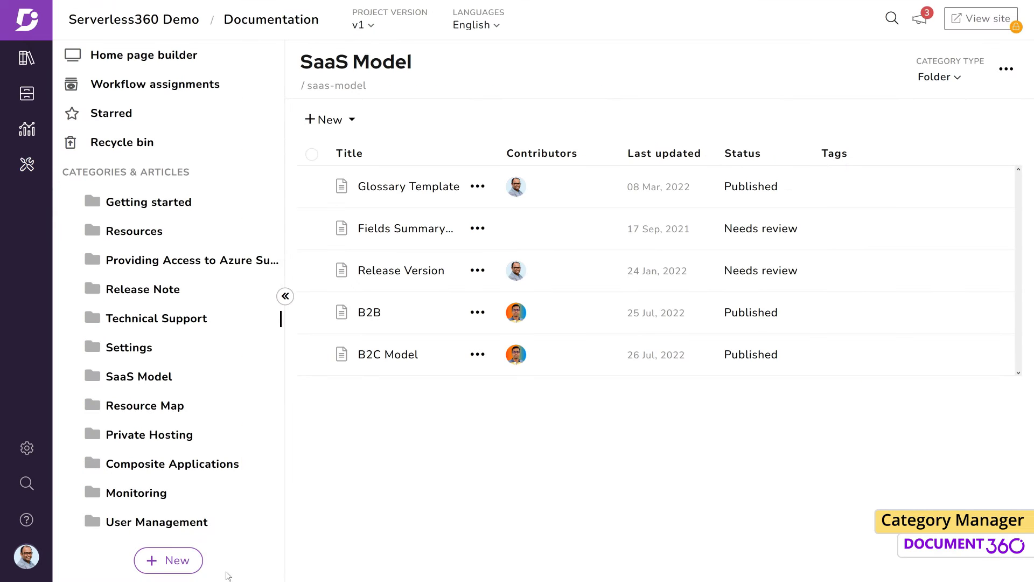
Create a new top-level Folder-type category named Cost Analyser.
click(178, 560)
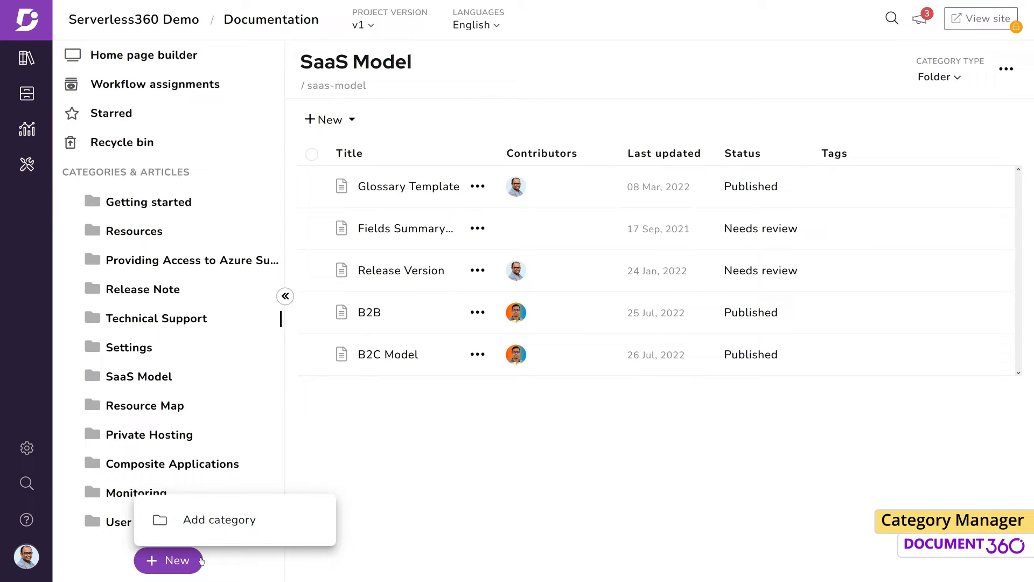
click(216, 519)
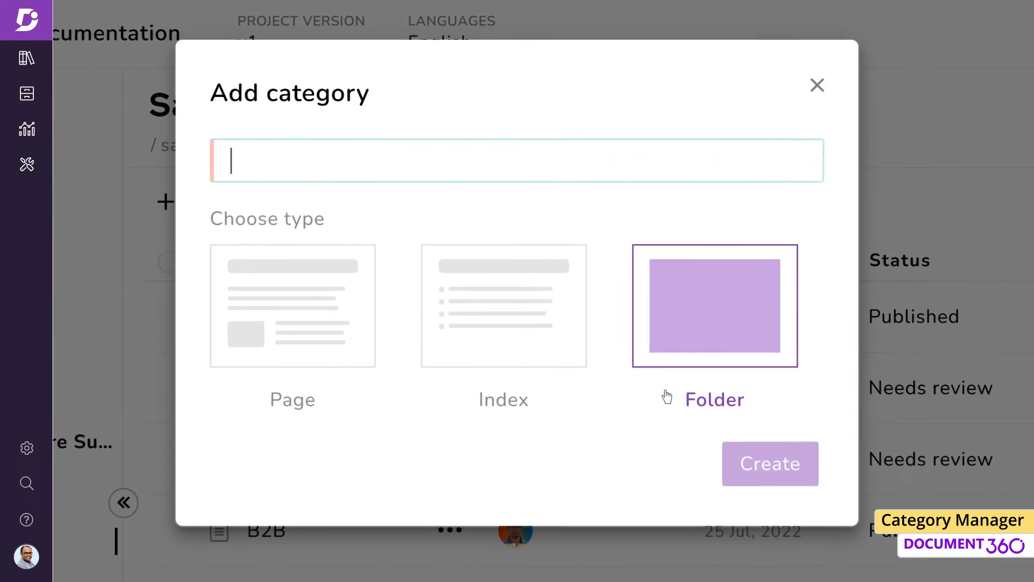
mouse_move(602, 206)
mouse_move(574, 367)
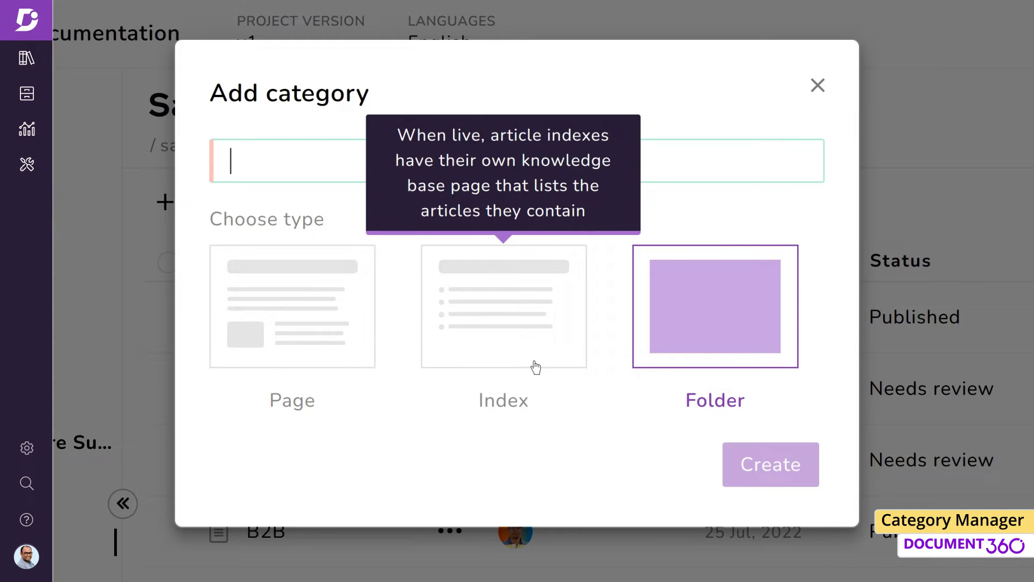
mouse_move(365, 371)
mouse_move(737, 300)
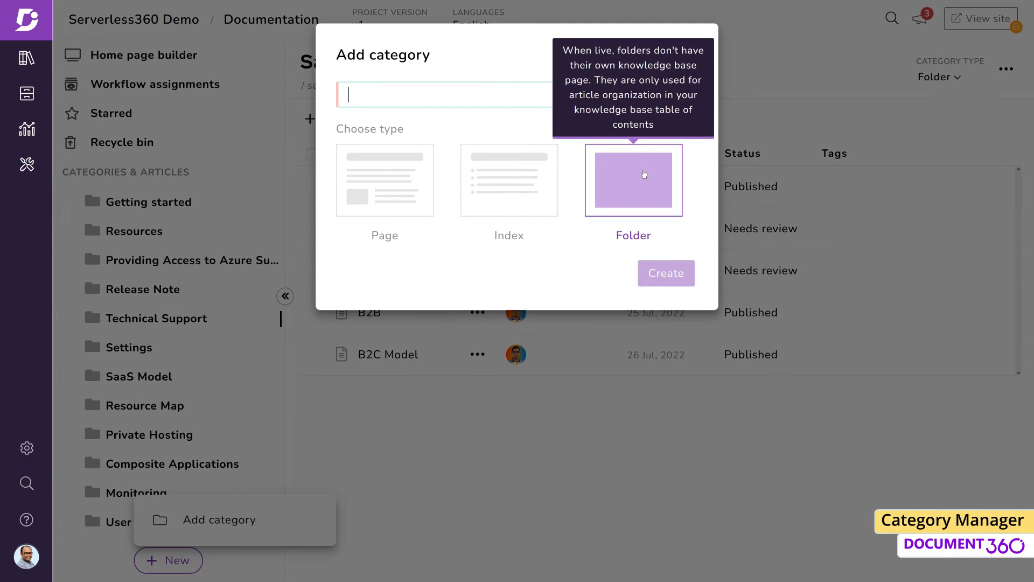
text(Cost Analyser)
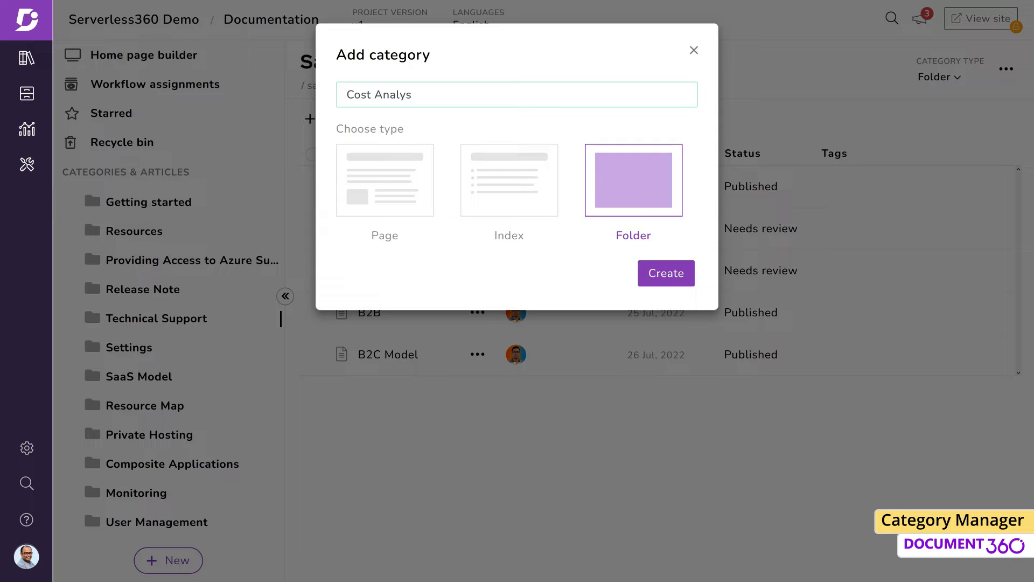
click(650, 273)
Add and publish the article 'What is a Cost Analyzer?' under Cost Analyser, then view it live.
click(264, 516)
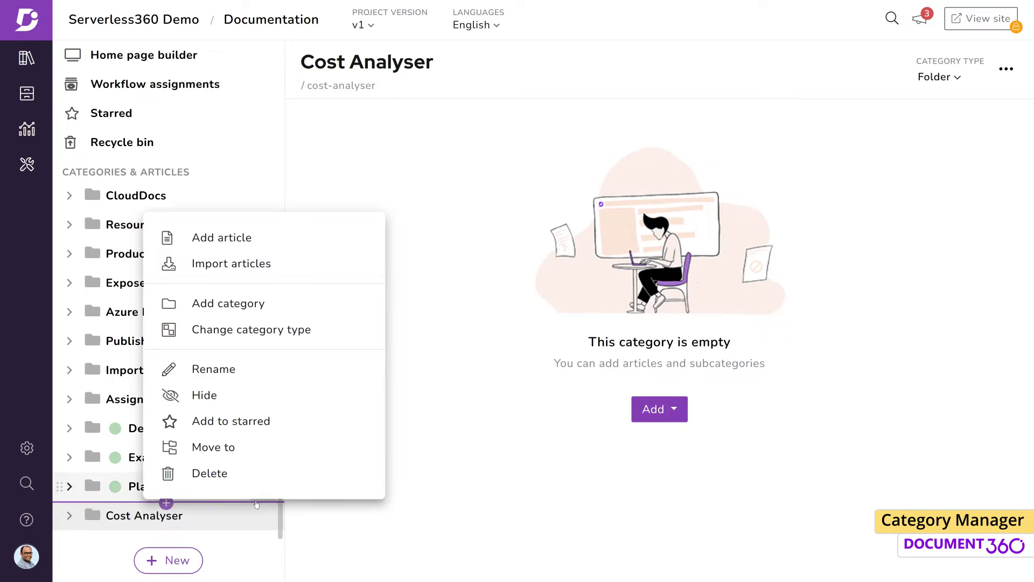
click(238, 236)
text(What is a Cost Analyzer?)
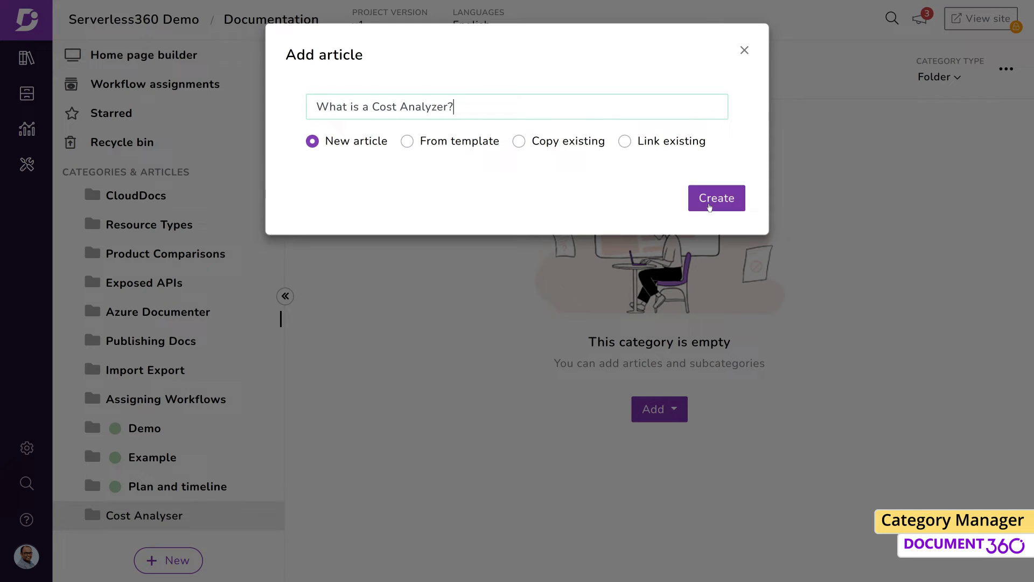
click(717, 198)
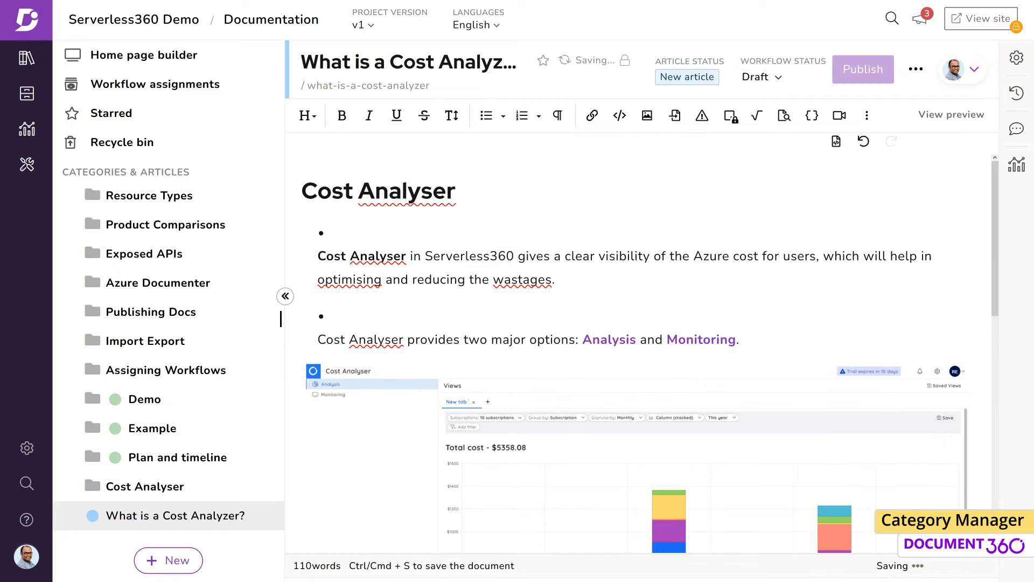
click(863, 69)
click(674, 259)
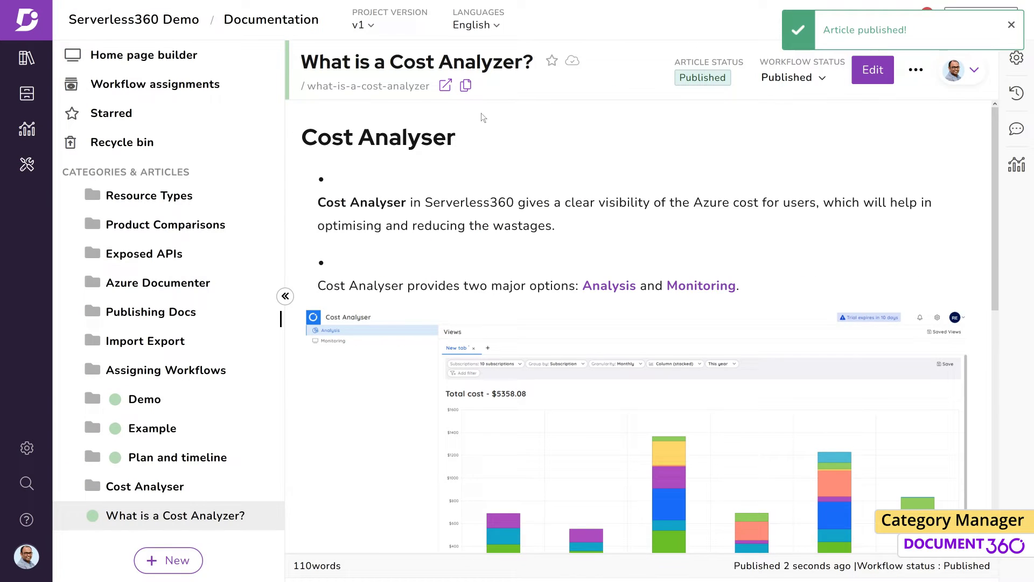
click(445, 83)
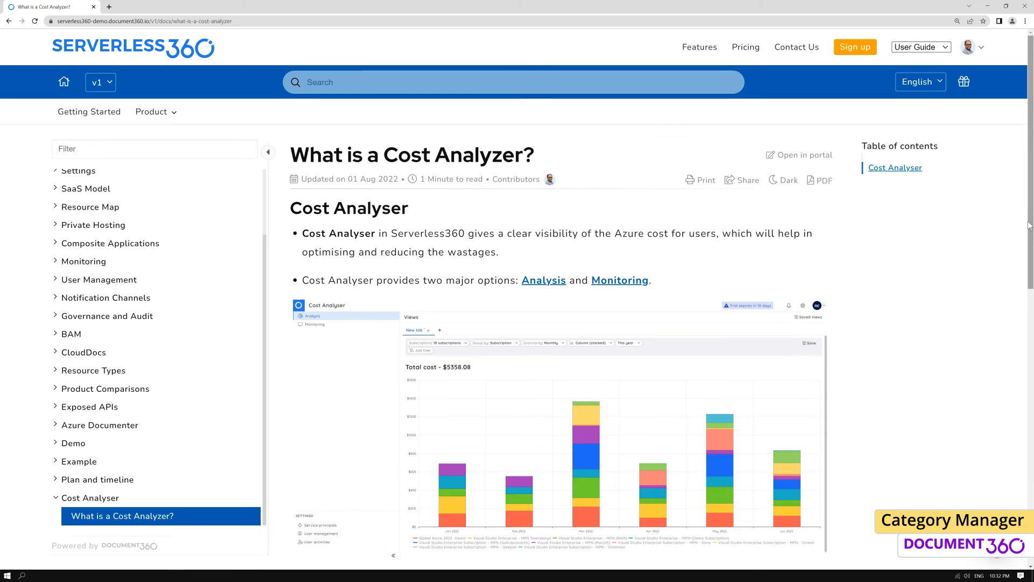
scroll(1012, 391, down, 6)
scroll(1013, 392, down, 1)
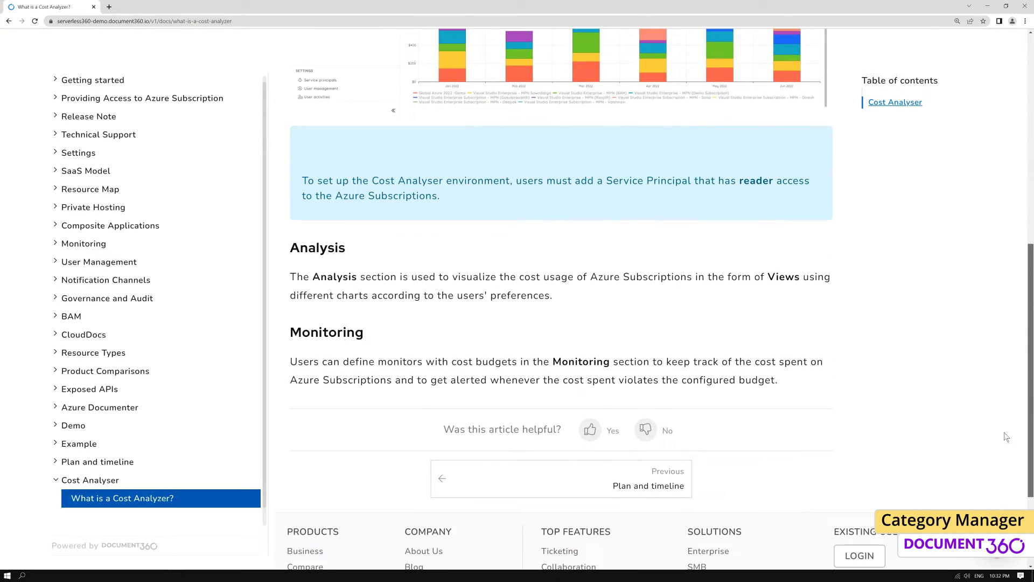
scroll(1013, 324, up, 8)
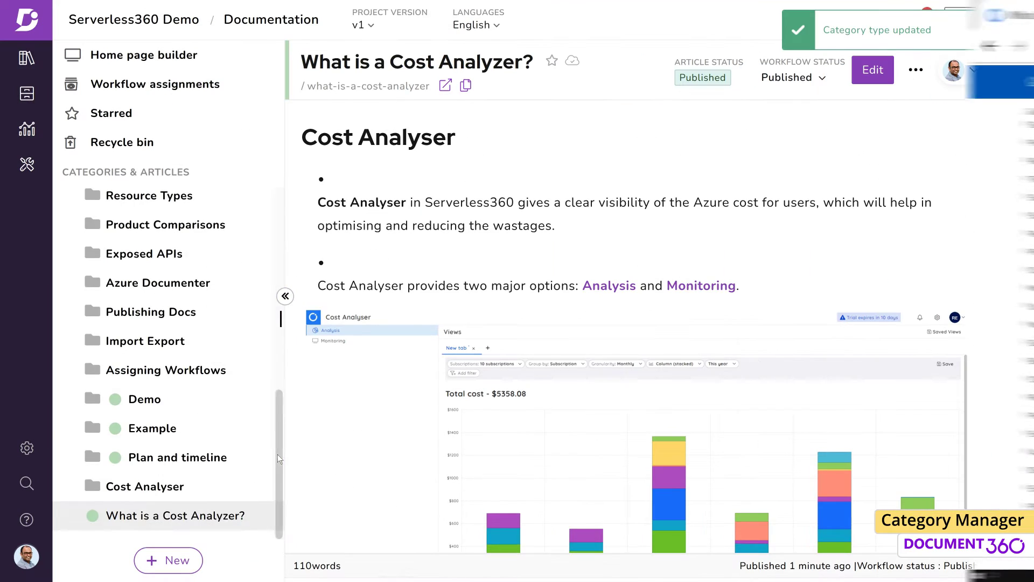
Change the Monitoring category's type to Index.
scroll(86, 328, up, 10)
click(86, 326)
click(264, 321)
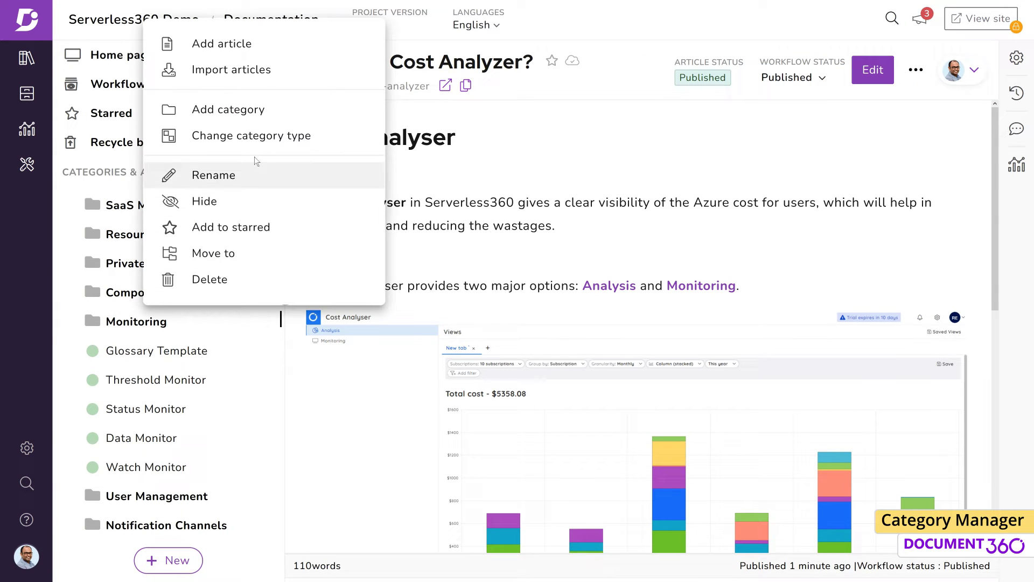
click(294, 135)
click(489, 160)
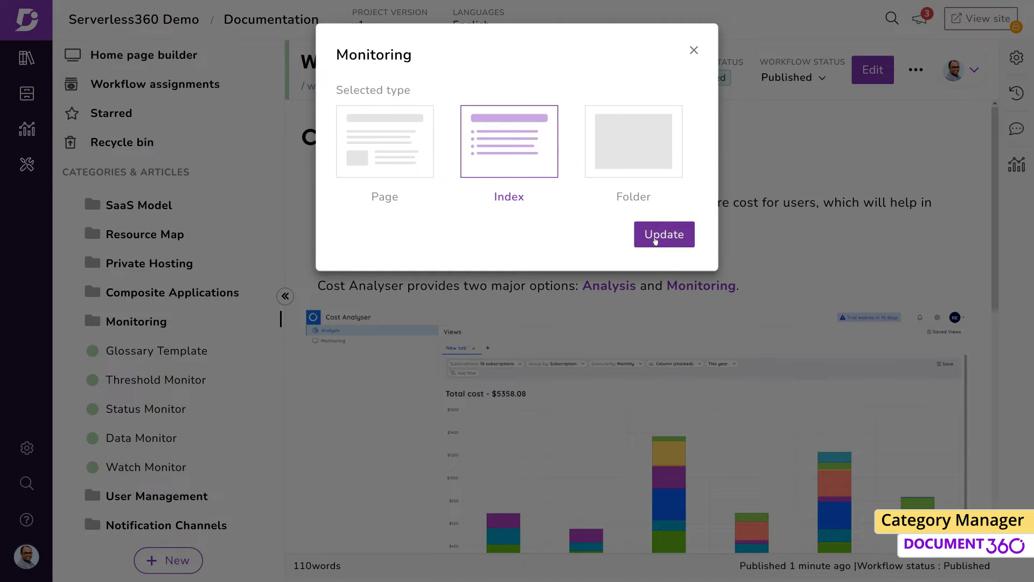
click(650, 241)
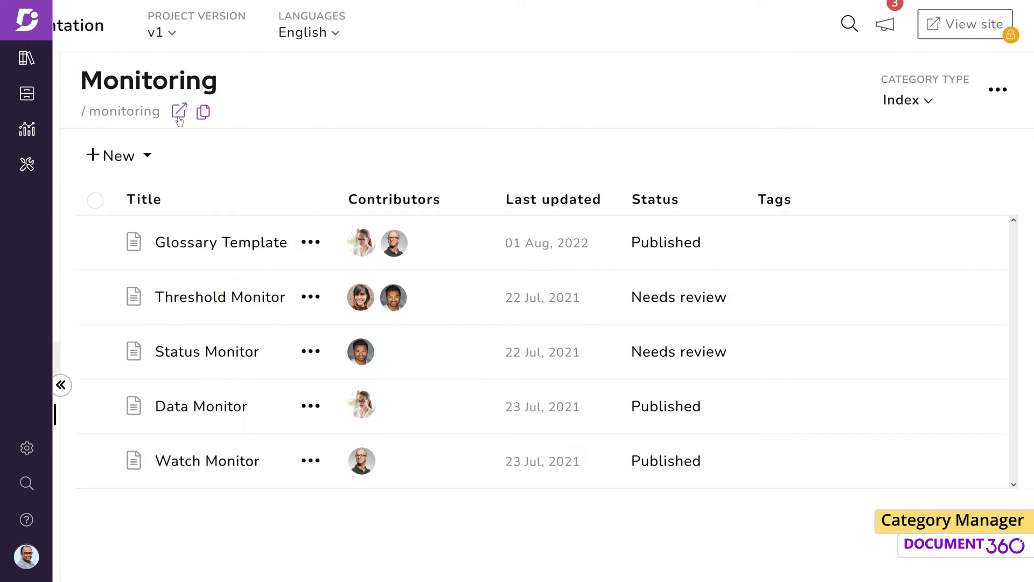
Copy Monitoring's public link and paste it into a new browser tab.
click(203, 113)
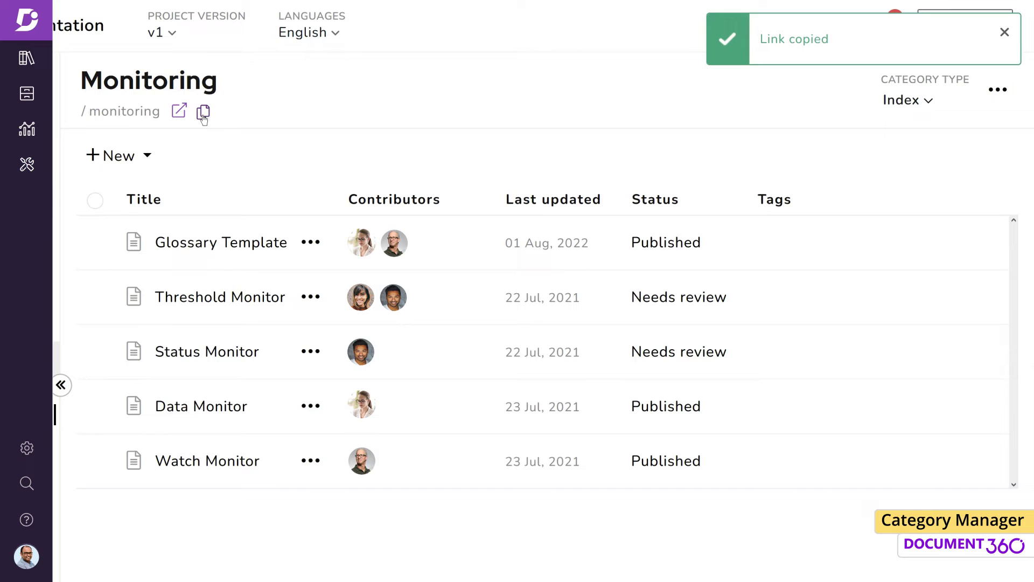
key(ctrl+t)
key(ctrl+v)
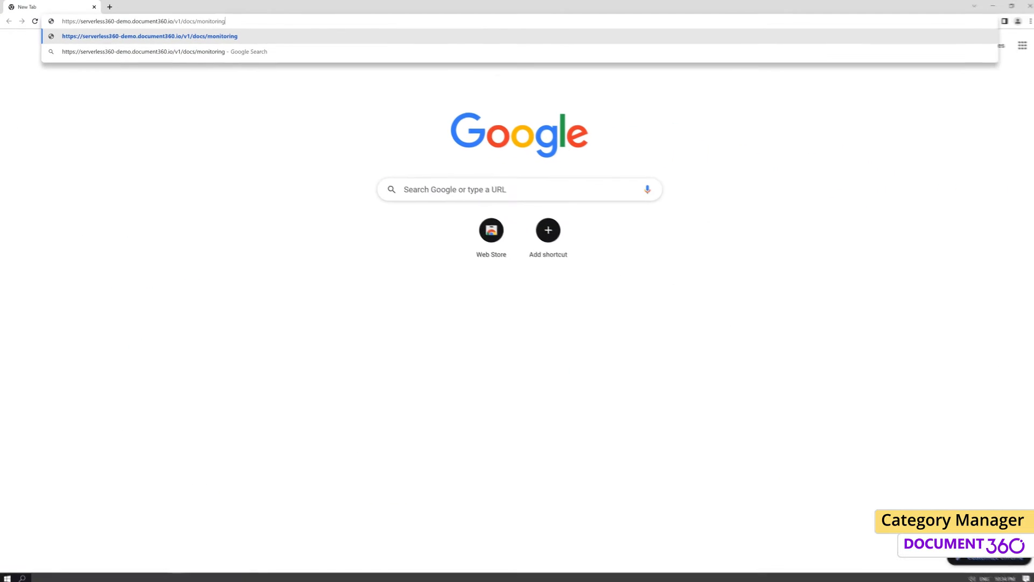
Load the live Monitoring index page and scroll through its five articles.
key(Return)
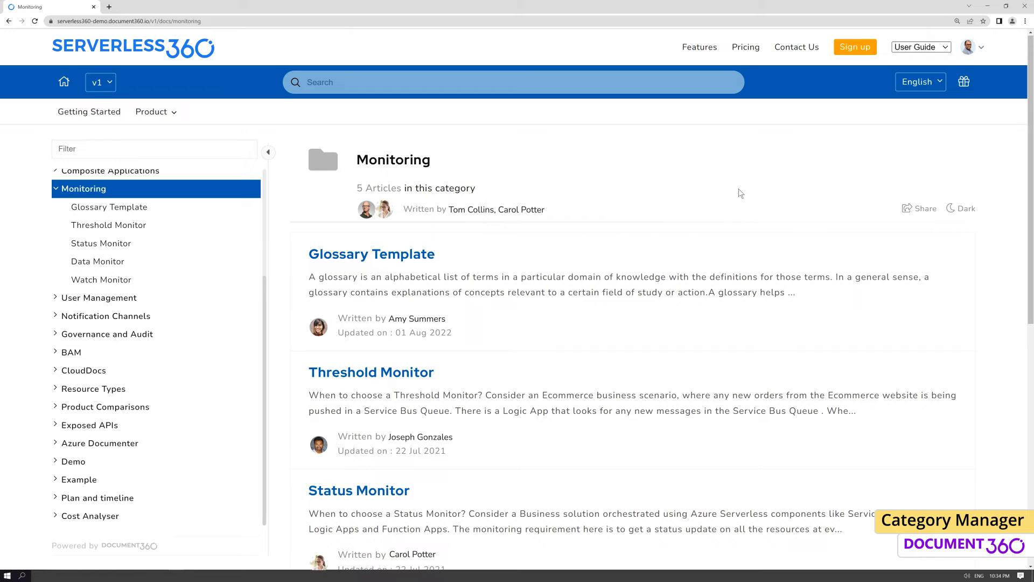
drag(1028, 223, 1015, 386)
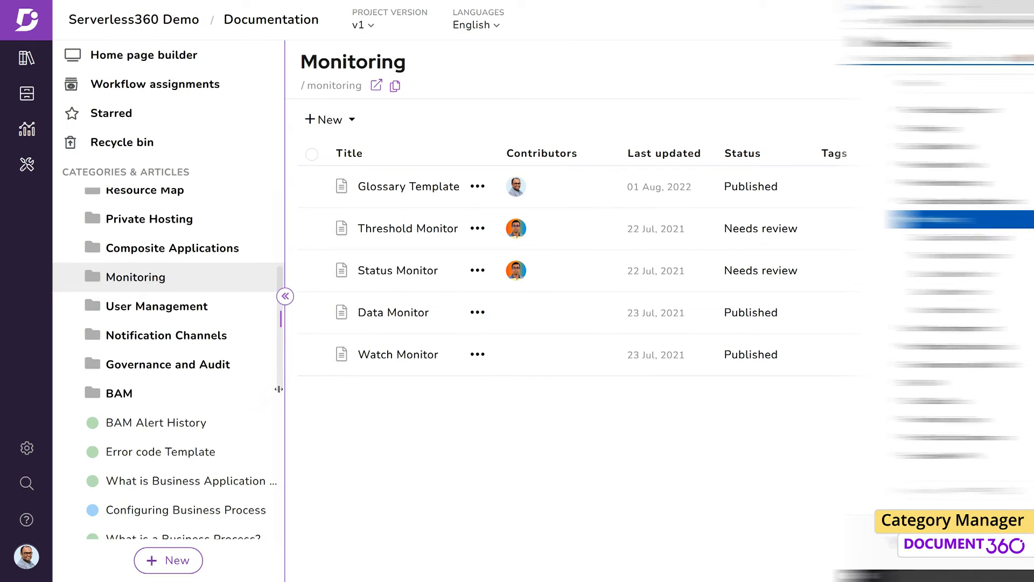
Change the BAM category's type to Page.
scroll(276, 357, down, 3)
click(258, 266)
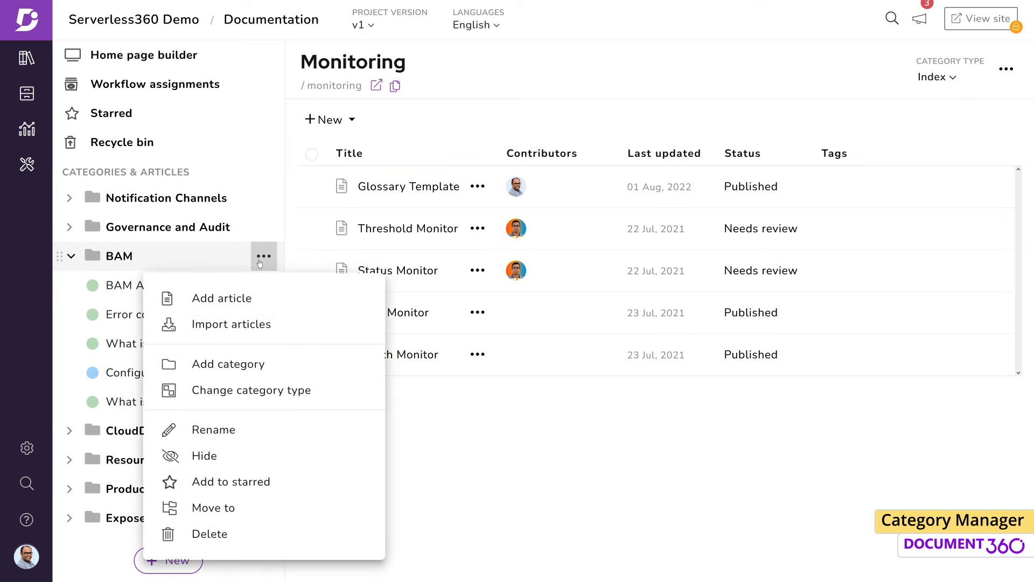
click(268, 389)
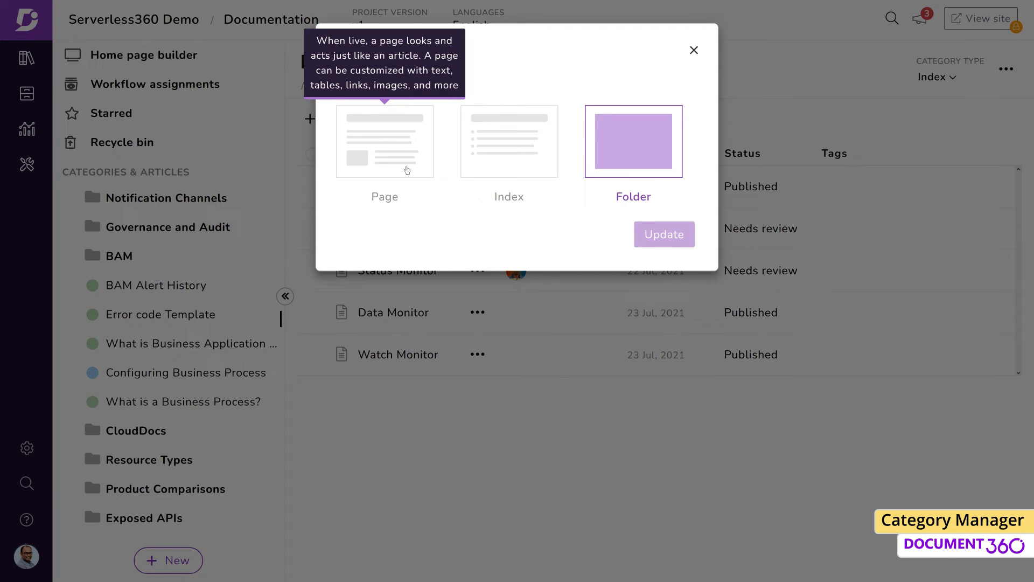
click(407, 170)
click(686, 237)
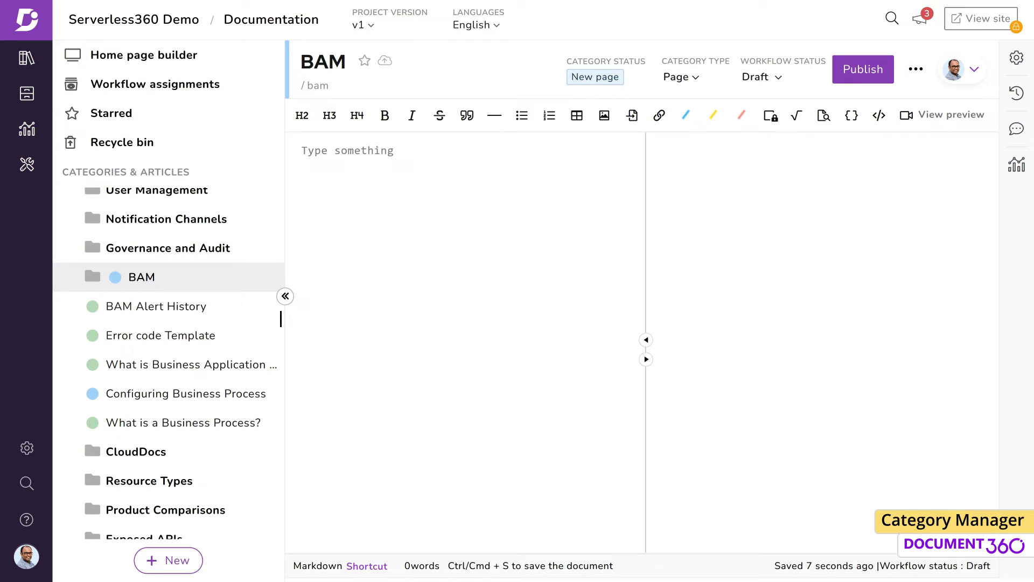
Write BAM's Azure-resources monitoring description, publish it and open the live page.
text(Monitor a wide range of Azure resour)
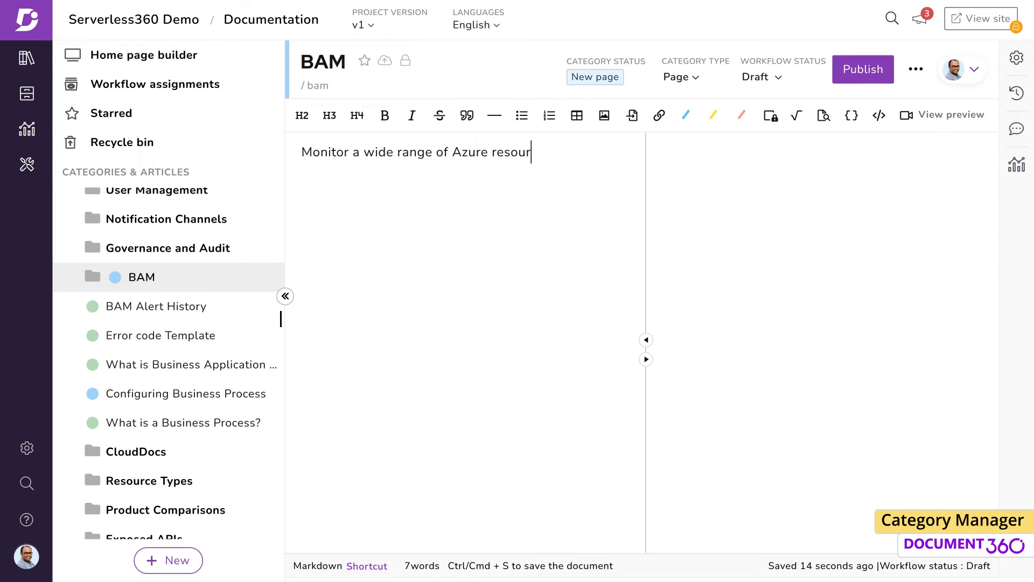
text(ces on their key metrics. All with predefined monitoring configura)
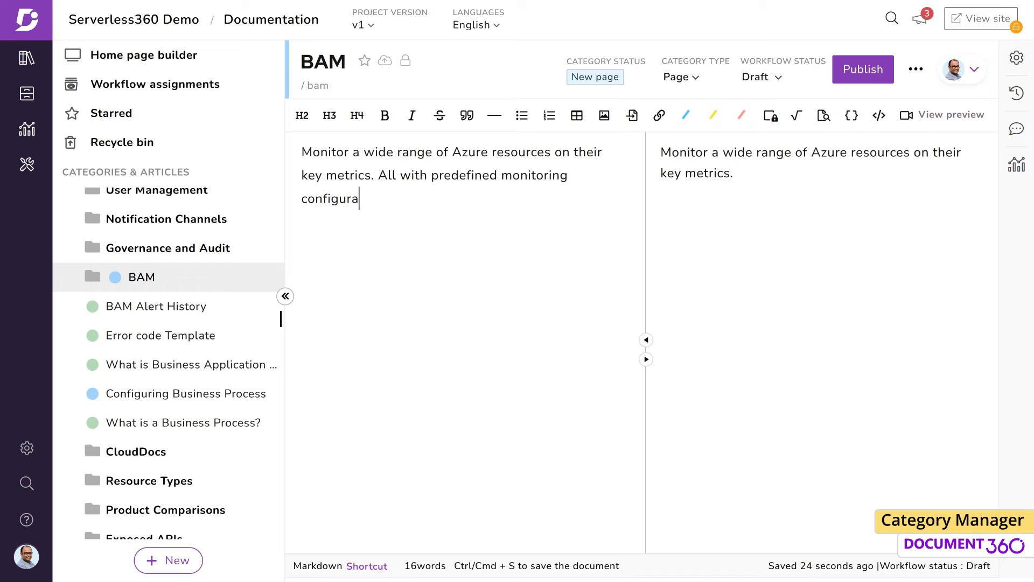
text(tions!)
click(863, 69)
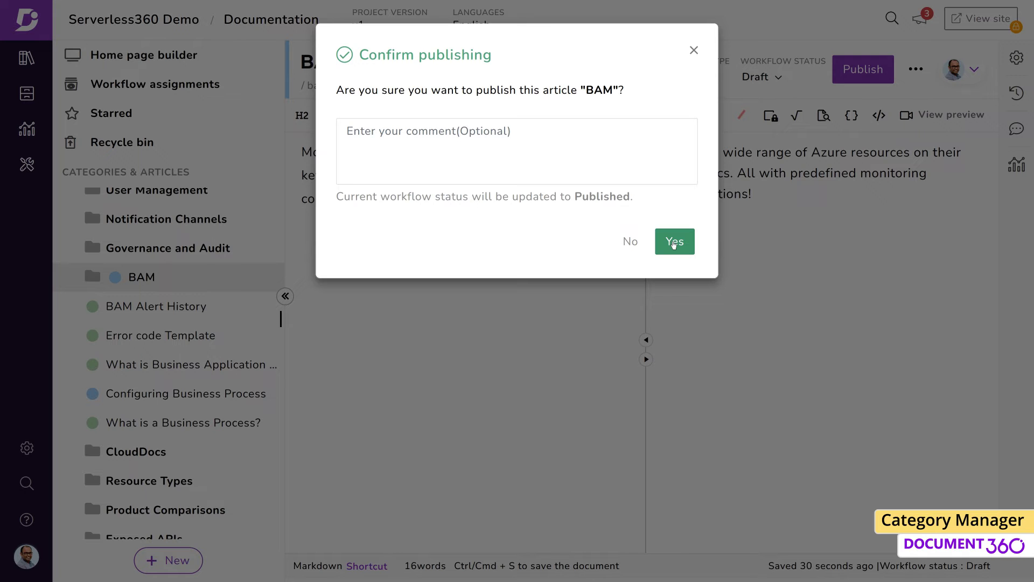
click(674, 240)
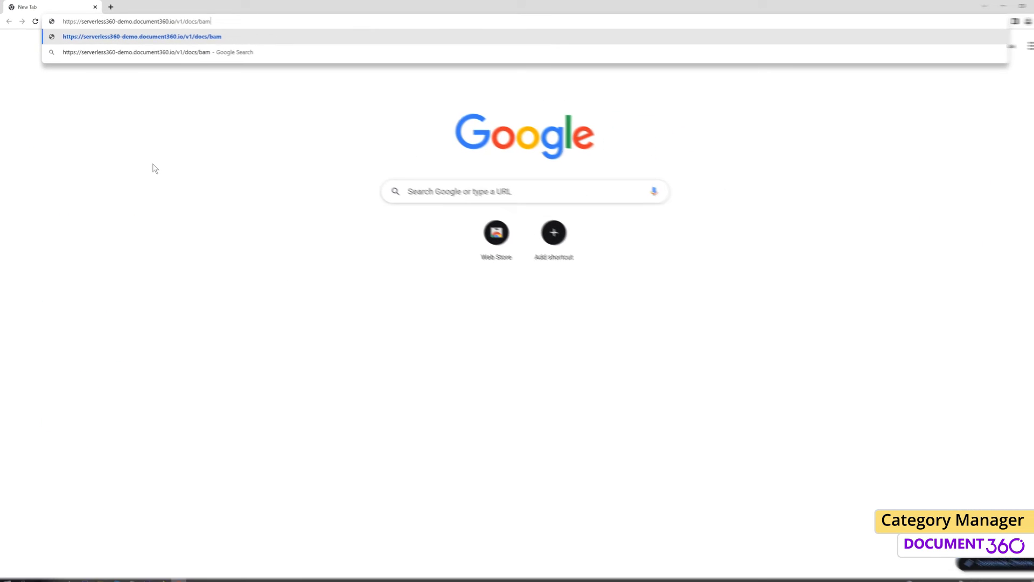
key(Return)
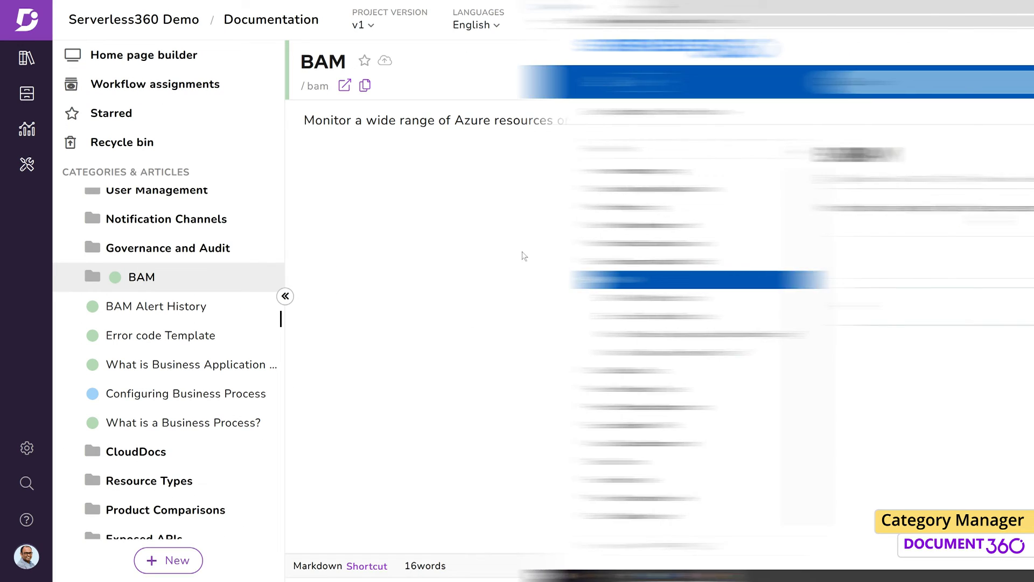
Change BAM back to a Folder category listing its five articles, then collapse User Management.
click(266, 278)
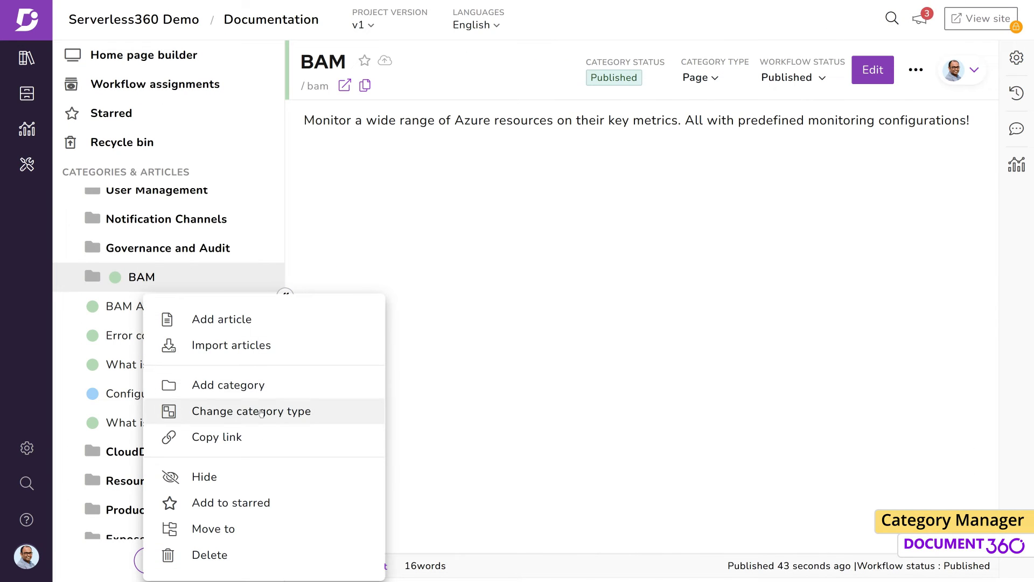
click(260, 412)
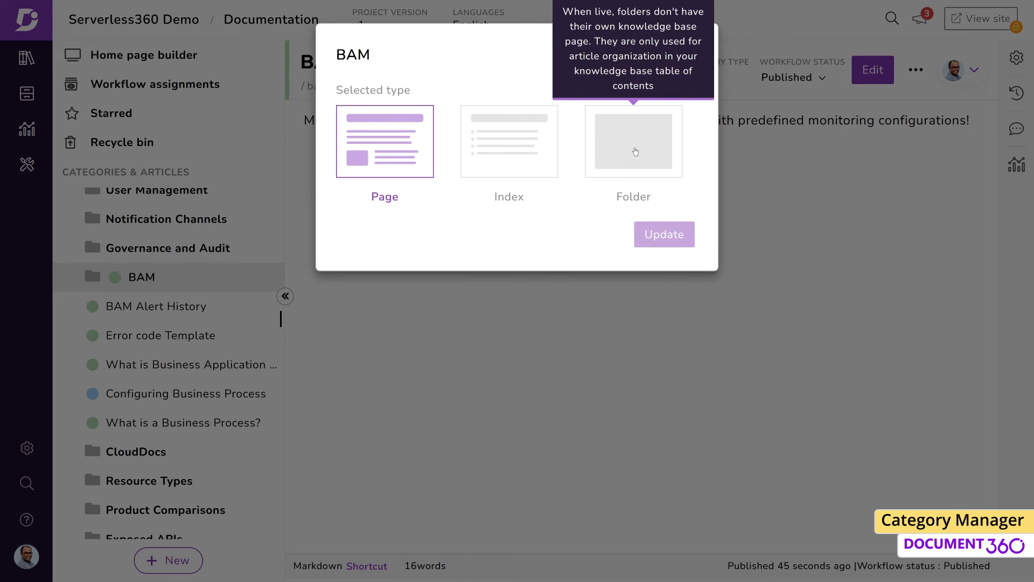
click(636, 152)
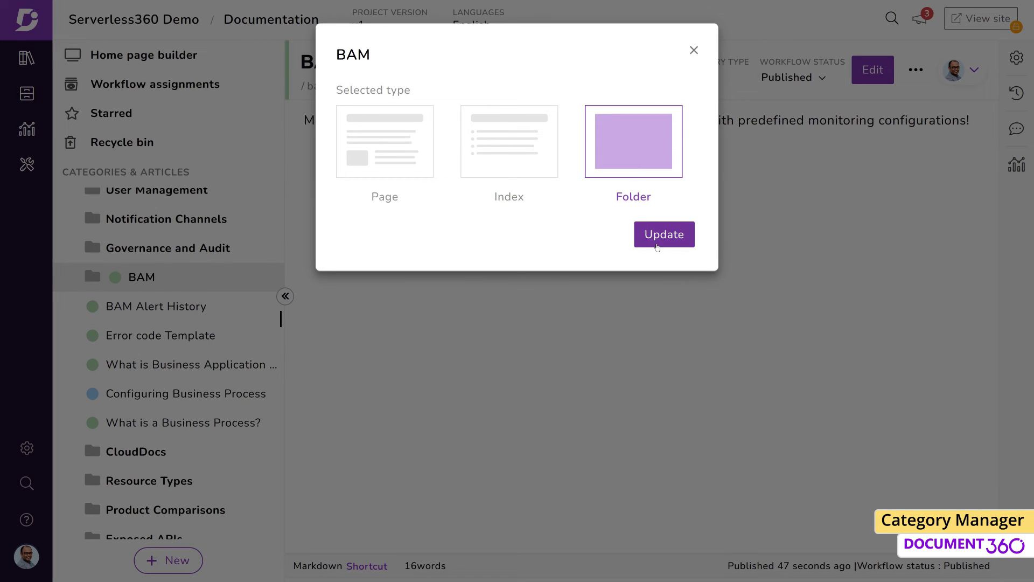
click(659, 235)
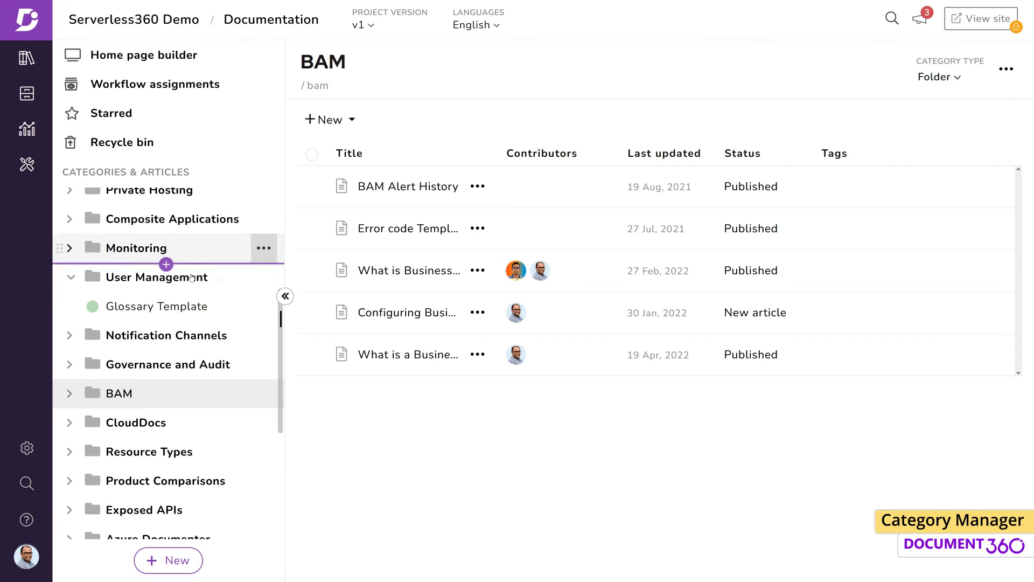
click(70, 277)
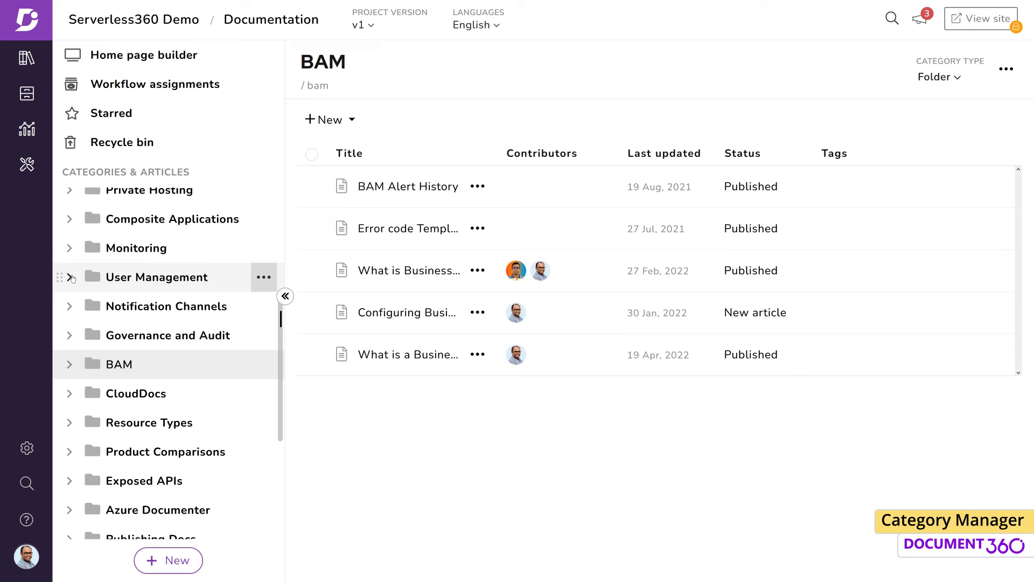
Expand Composite Applications and add the category to starred.
click(74, 226)
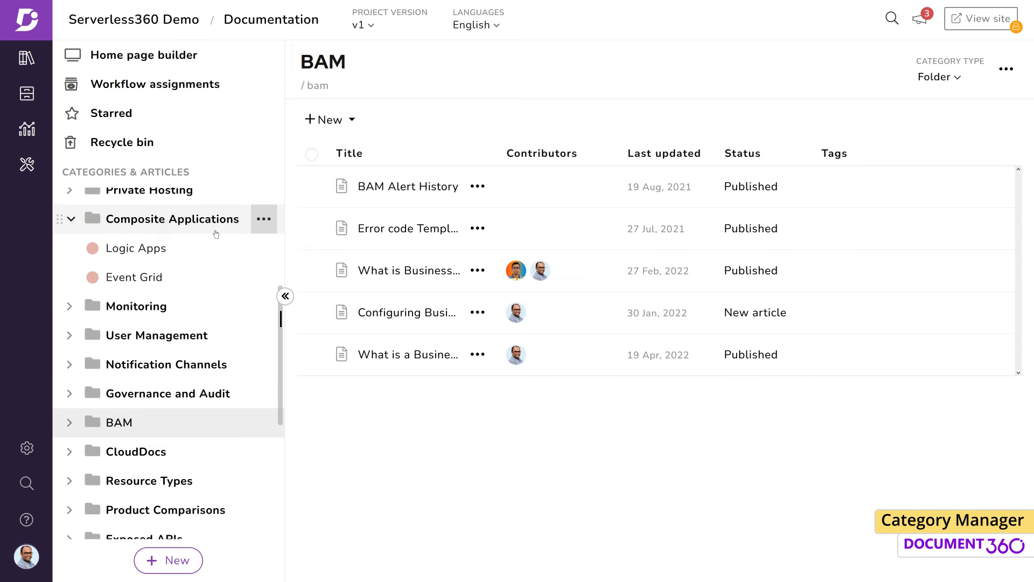
click(271, 227)
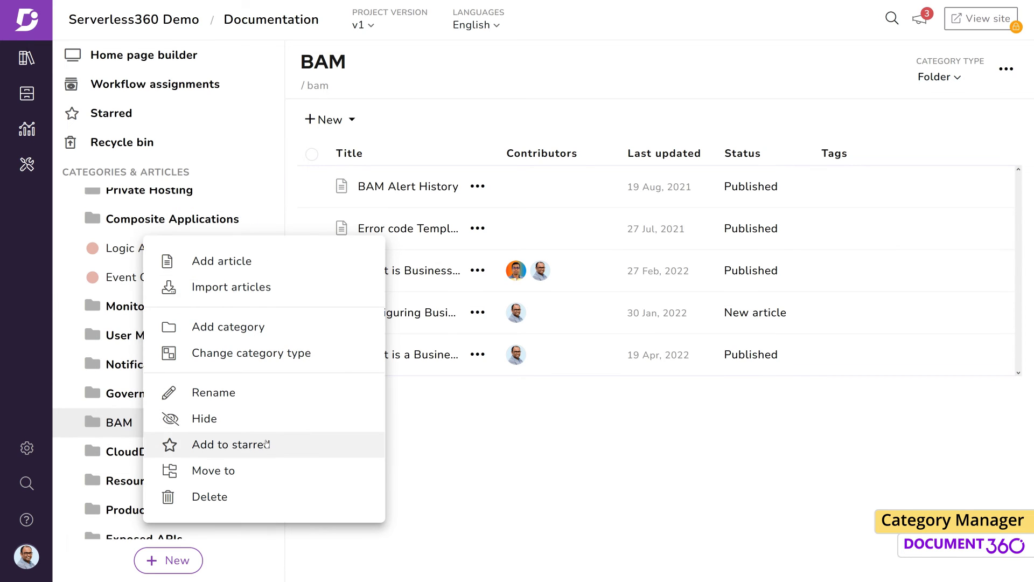
click(266, 444)
Star the Status Monitor article under Monitoring, review the Starred list, then return to Documentation.
click(261, 306)
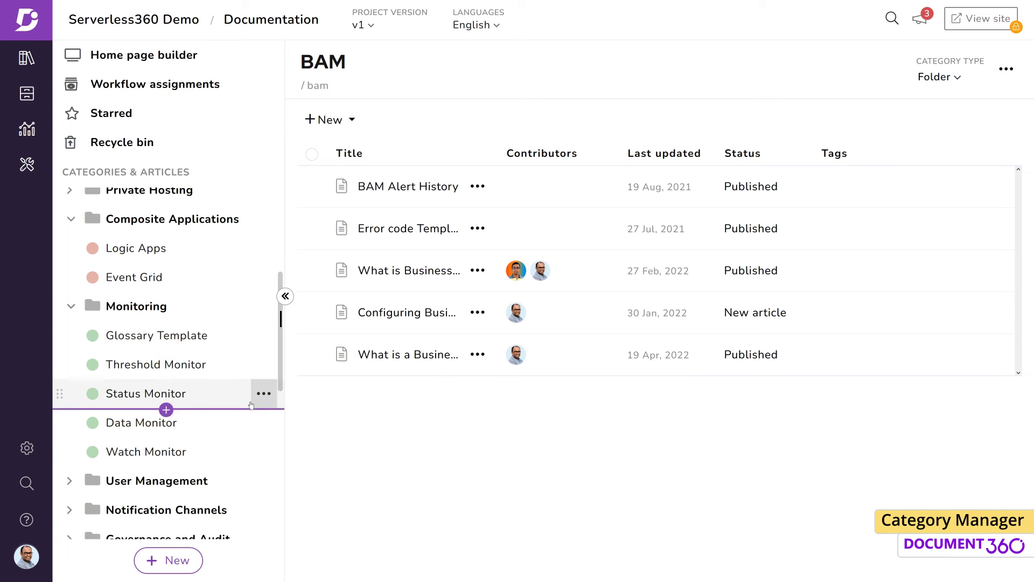
click(262, 394)
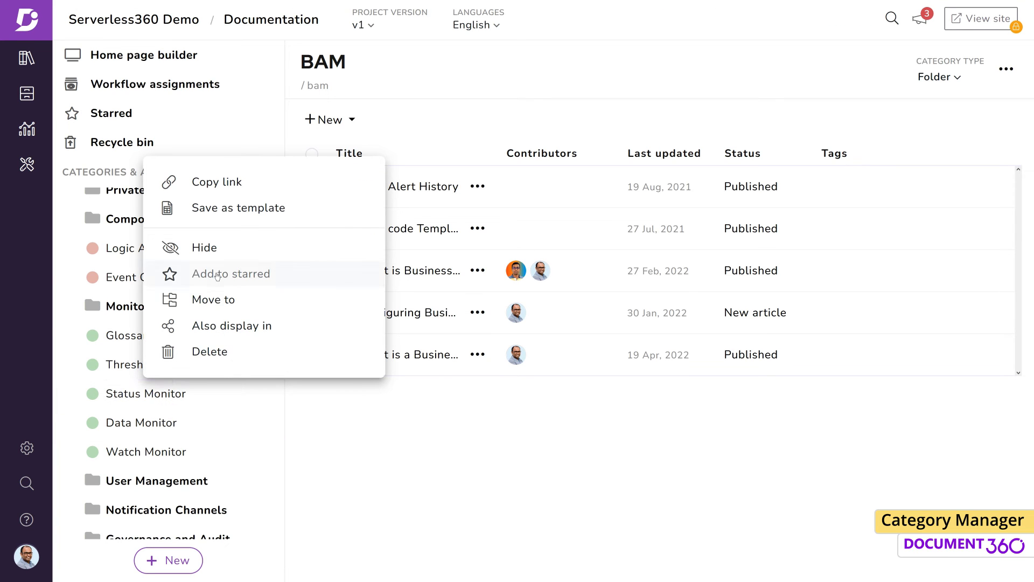
click(231, 273)
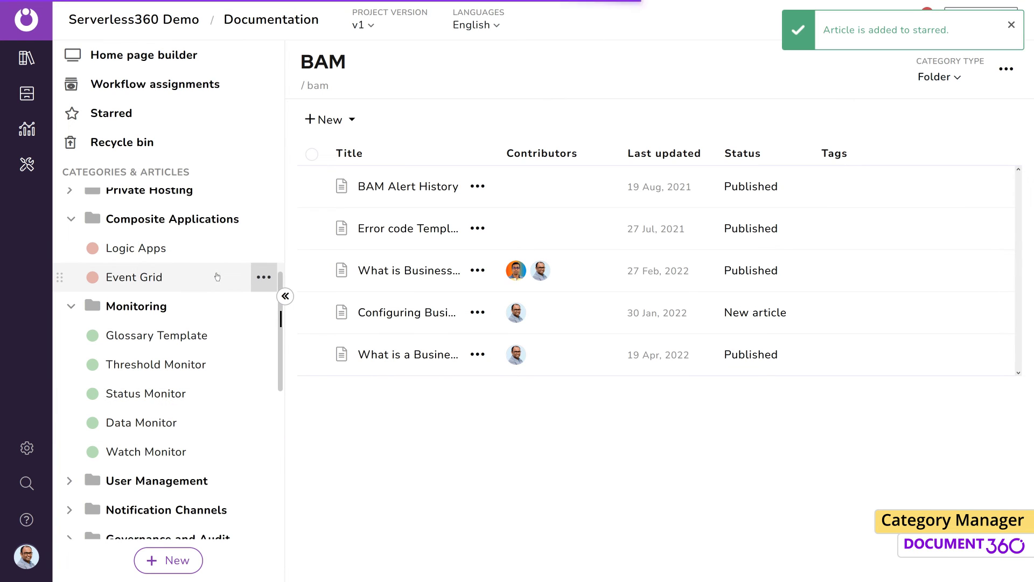
click(163, 114)
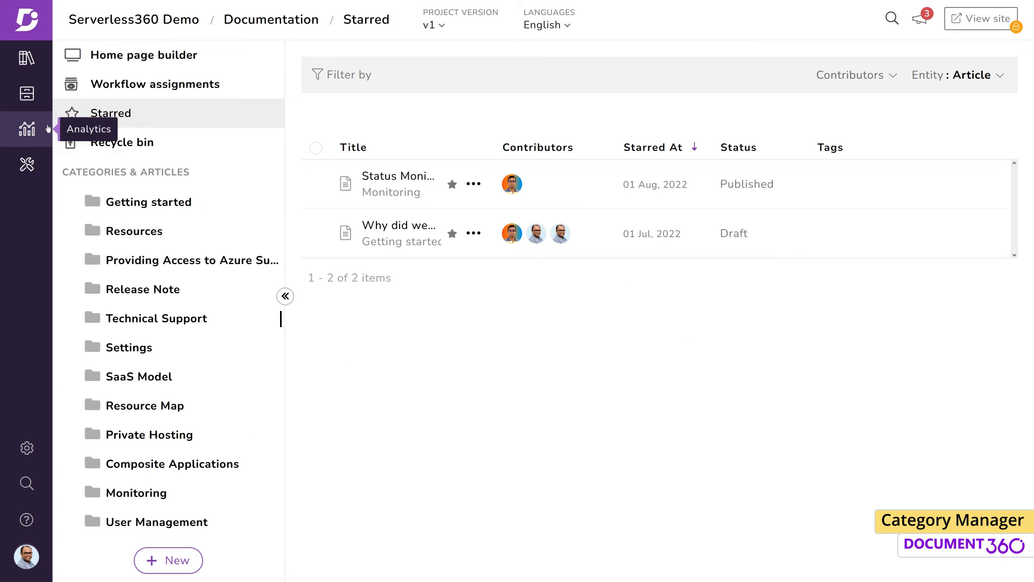
click(26, 57)
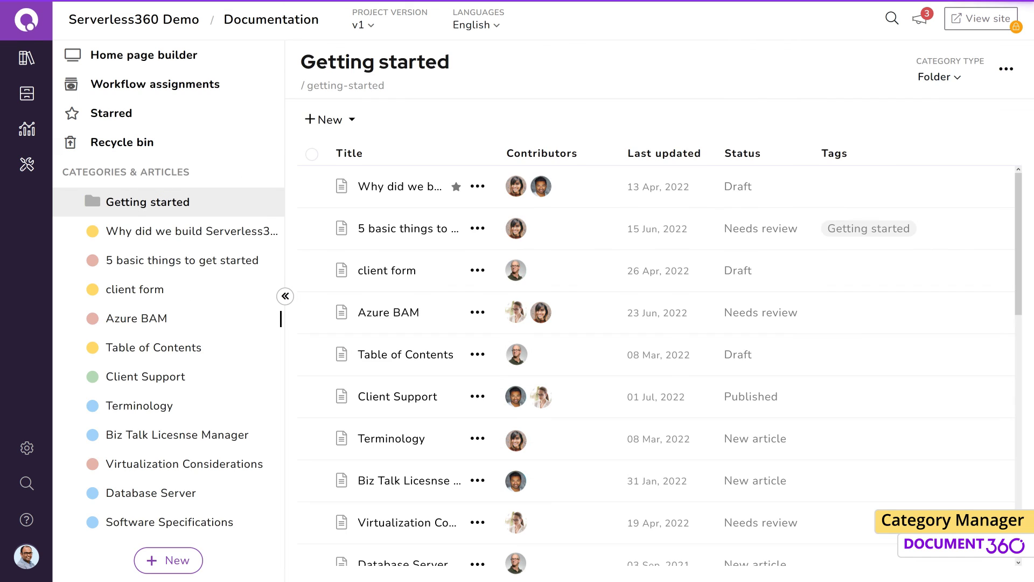
Add a new Folder category from + New, beginning to name it Security.
click(352, 120)
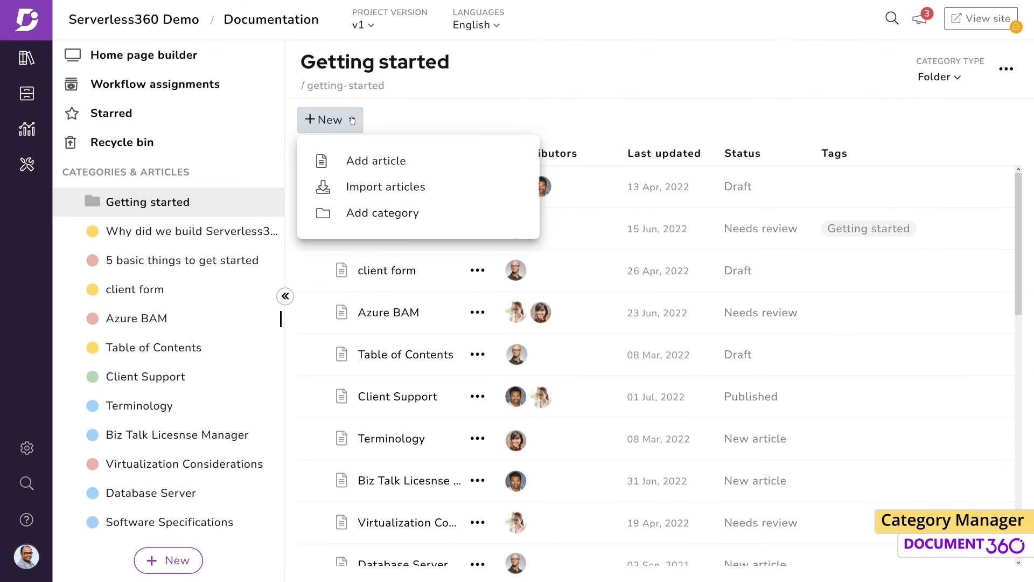
click(377, 213)
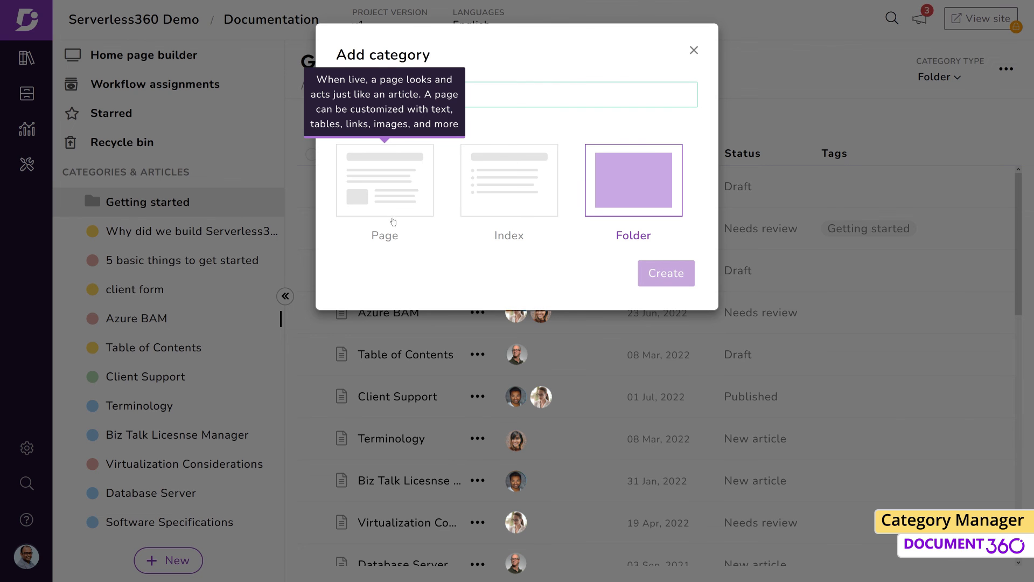
text(Security)
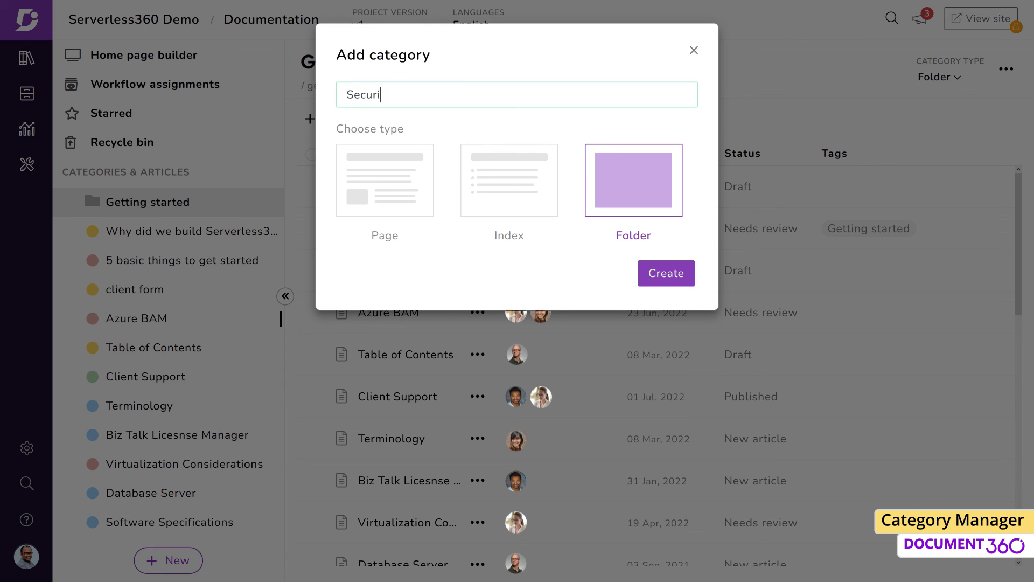